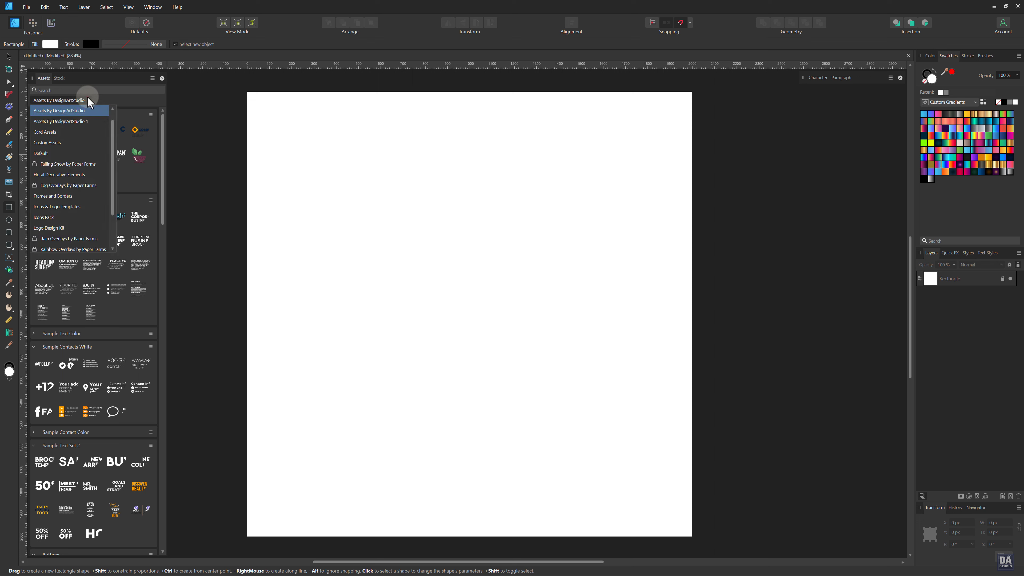
Place the double-outline hexagon frame from the Frames and Borders creative shapes on the page, enlarged to about 1583.5 px and roughly centred.
left_click(67, 196)
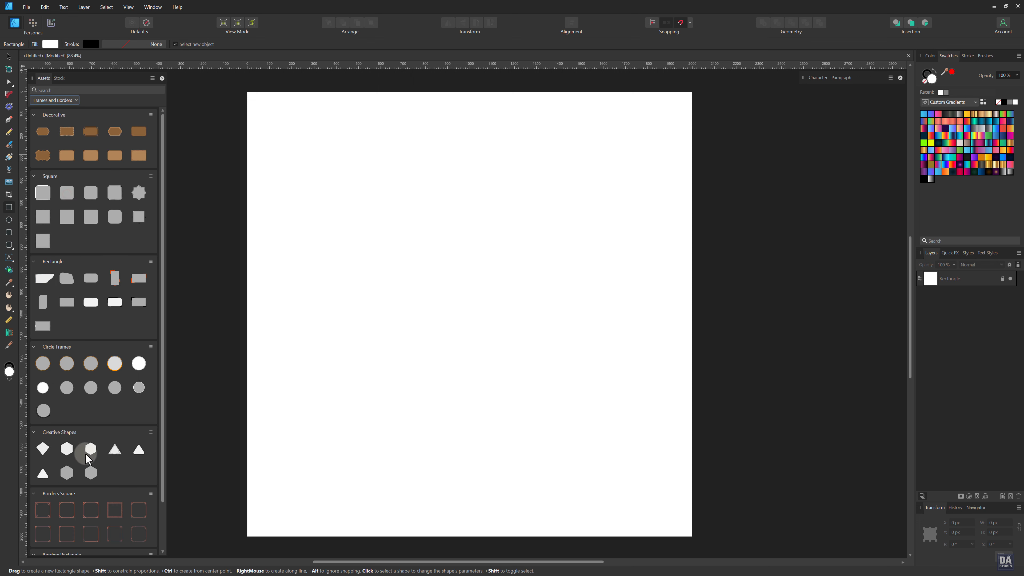
left_click_drag(89, 455, 437, 302)
left_click_drag(475, 339, 684, 455)
left_click_drag(558, 382, 466, 279)
left_click_drag(546, 403, 541, 361)
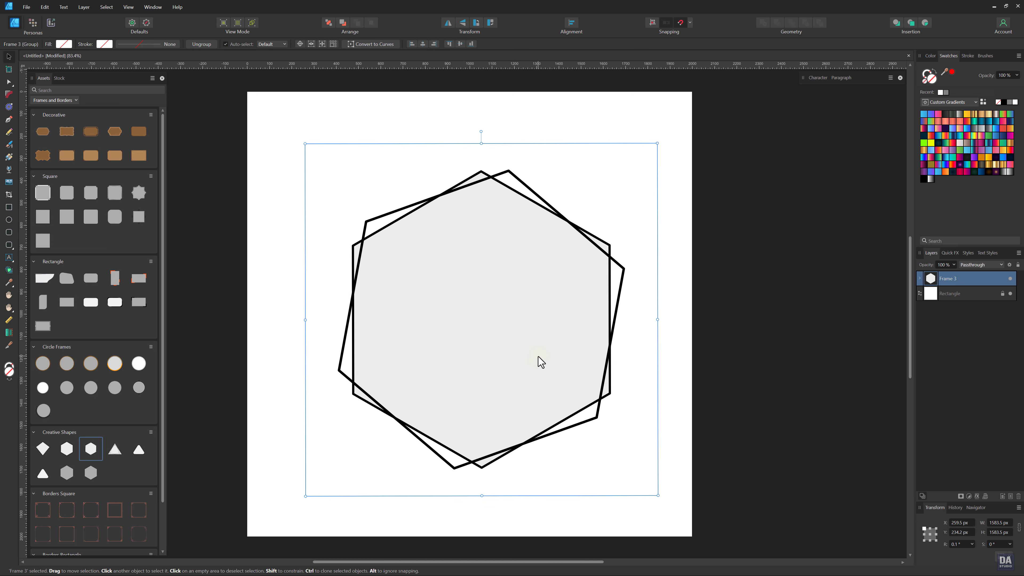
Place the Pexels stock photo of the curly-haired woman in the white top over the hexagon frame.
key("z")
left_click(507, 356)
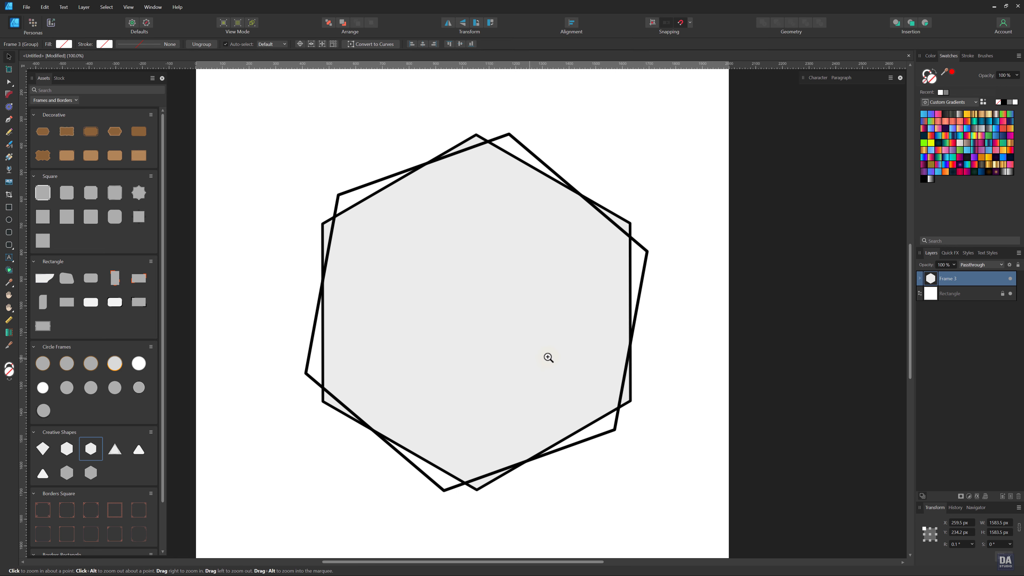
key("v")
left_click(59, 78)
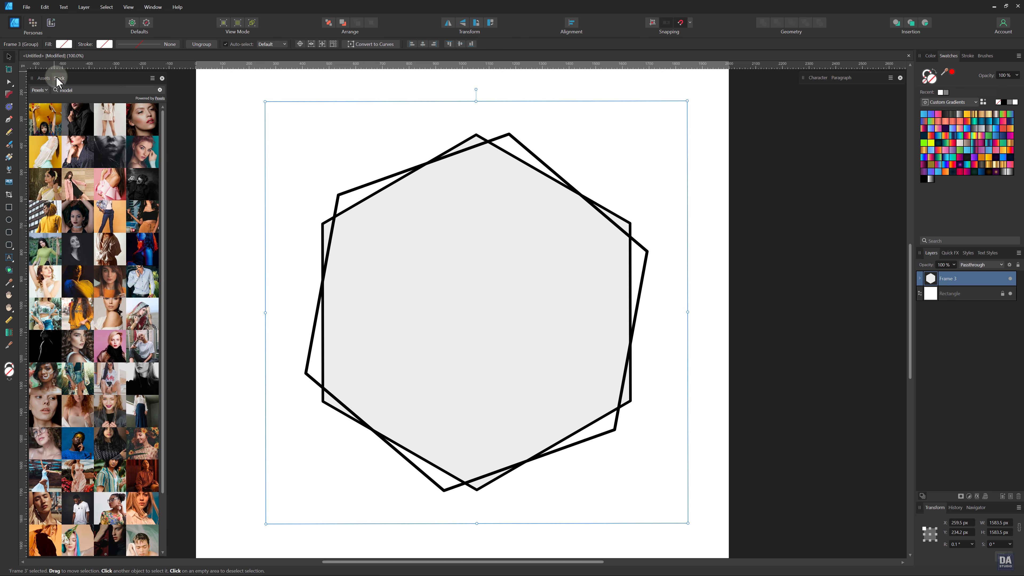
left_click_drag(78, 342, 411, 288)
left_click_drag(525, 291, 351, 240)
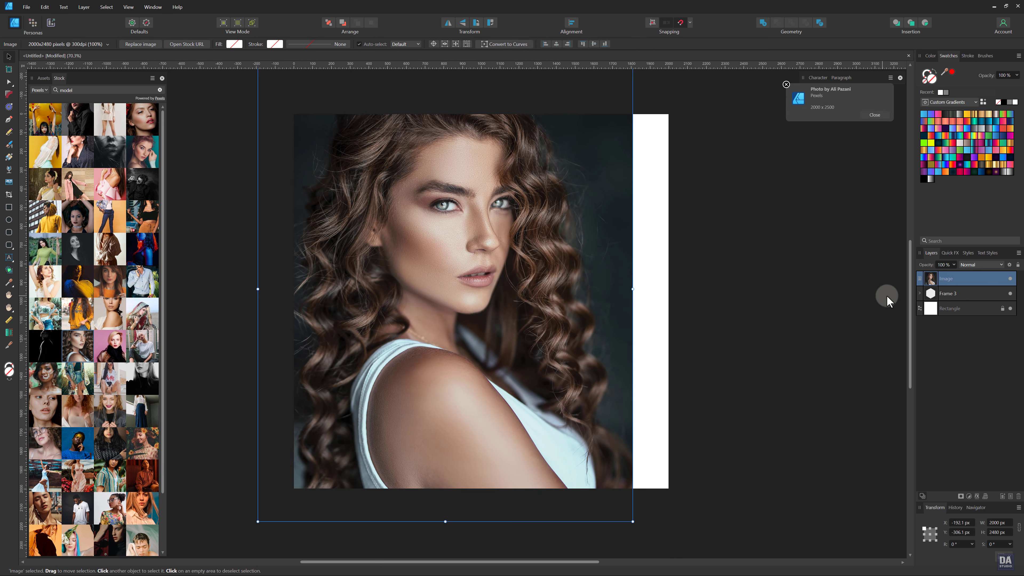
Nest the photo inside the frame's Place Image Inside layer and shift it down to bring the face into the hexagon.
left_click(919, 293)
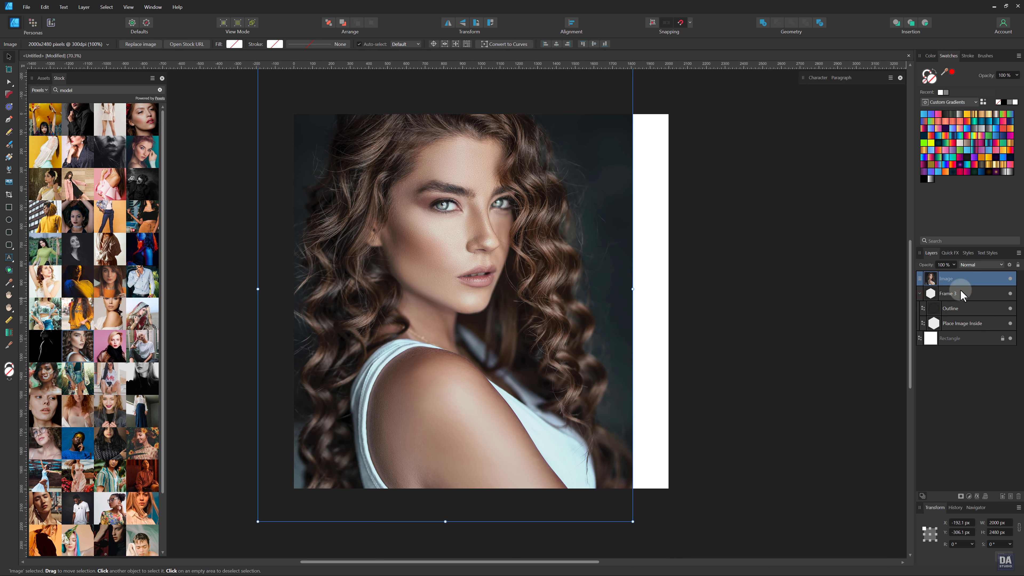
left_click_drag(947, 316, 939, 321)
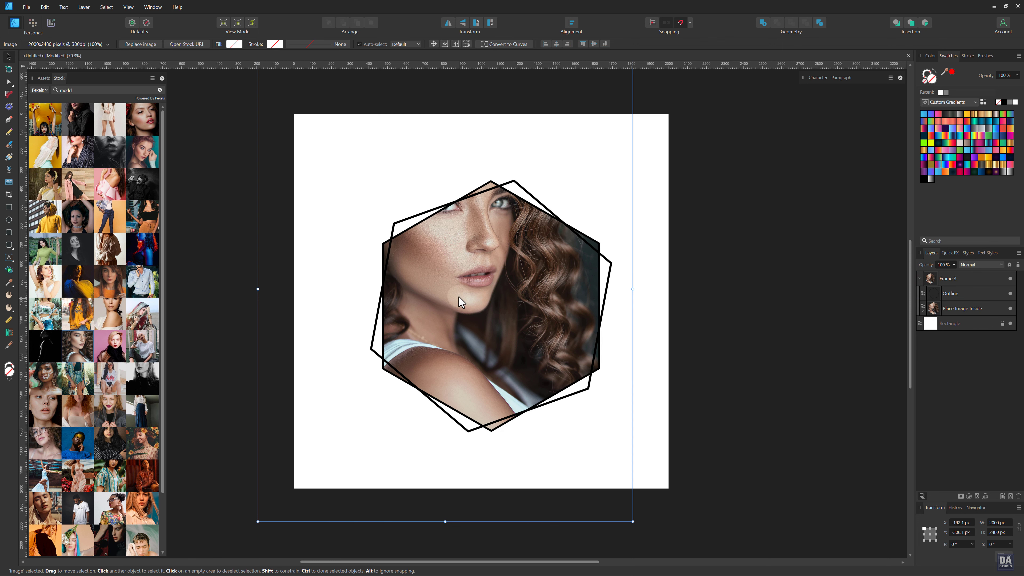
left_click_drag(459, 296, 495, 375)
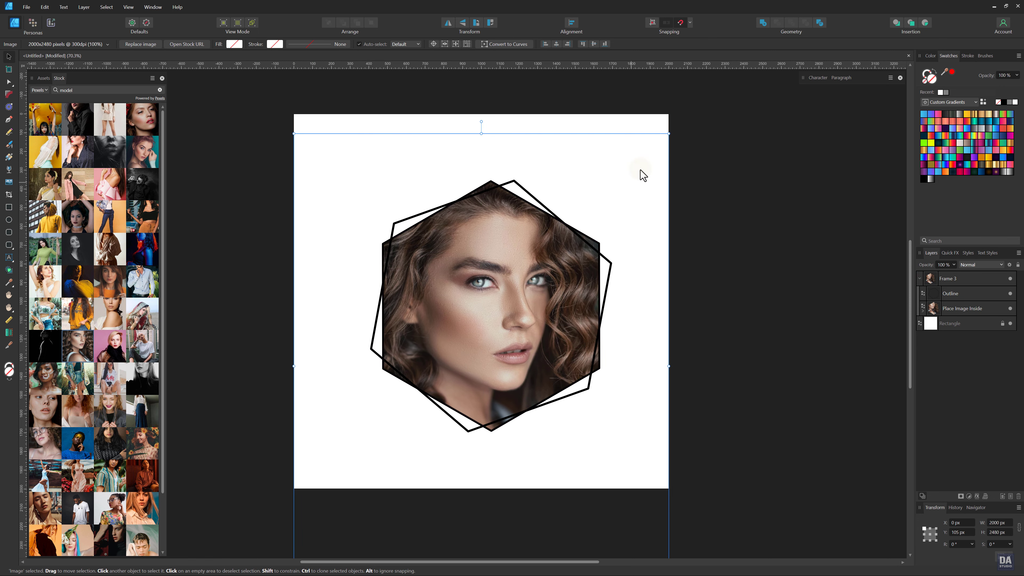
Scale the photo down proportionally and reposition it so the face is centred and the image fills the whole hexagon.
left_click_drag(668, 133, 606, 210)
left_click_drag(520, 295, 559, 244)
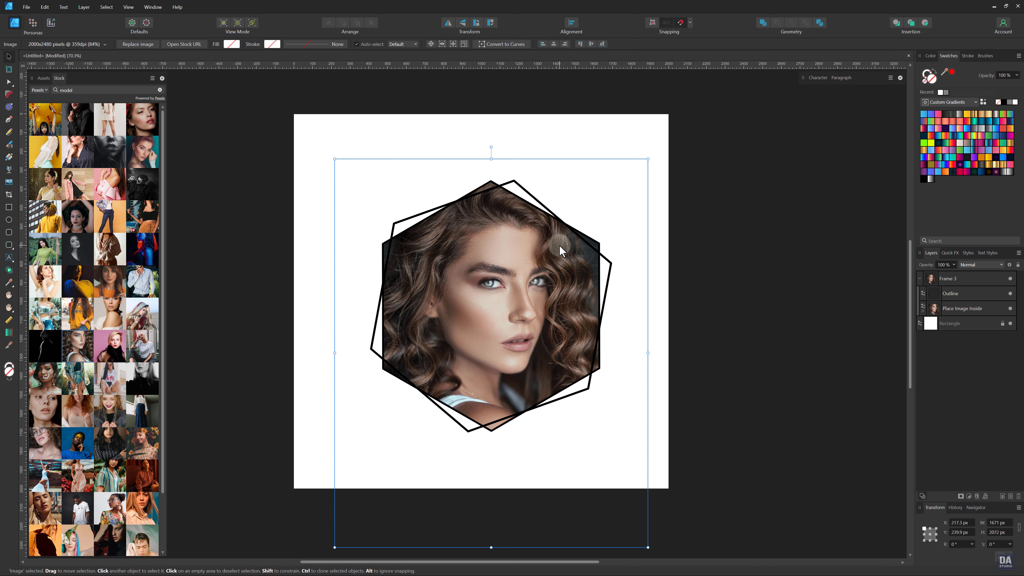
left_click_drag(647, 547, 622, 499)
left_click_drag(498, 352, 463, 341)
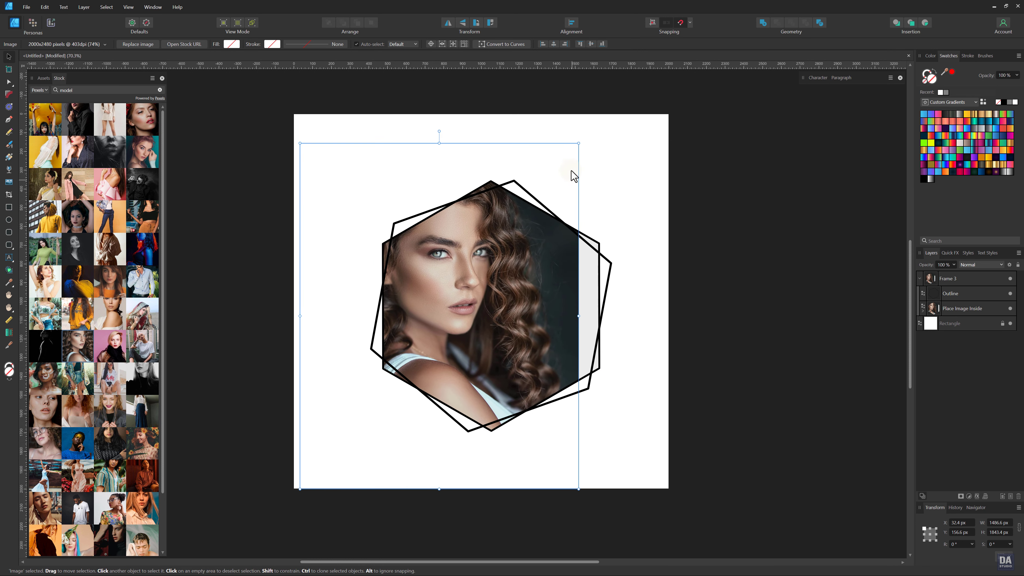
left_click_drag(578, 144, 605, 109)
left_click_drag(530, 197, 563, 238)
left_click_drag(638, 529, 606, 488)
left_click_drag(548, 423, 573, 444)
left_click(648, 427)
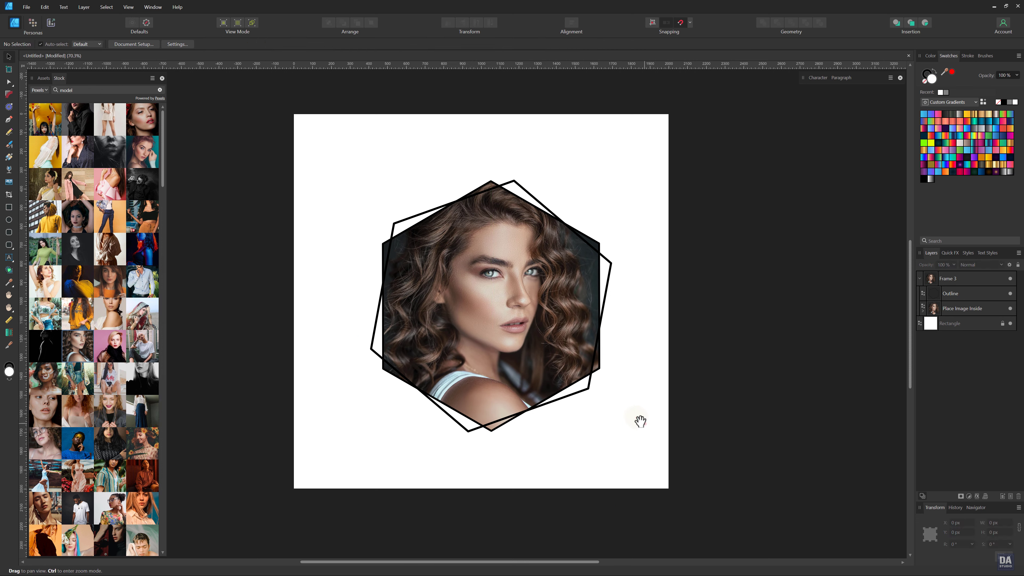
Sample a brown from the photo and apply it to the stroke of the Place Image Inside hexagon.
left_click_drag(446, 202, 629, 270)
left_click_drag(663, 303, 646, 290)
left_click(555, 229)
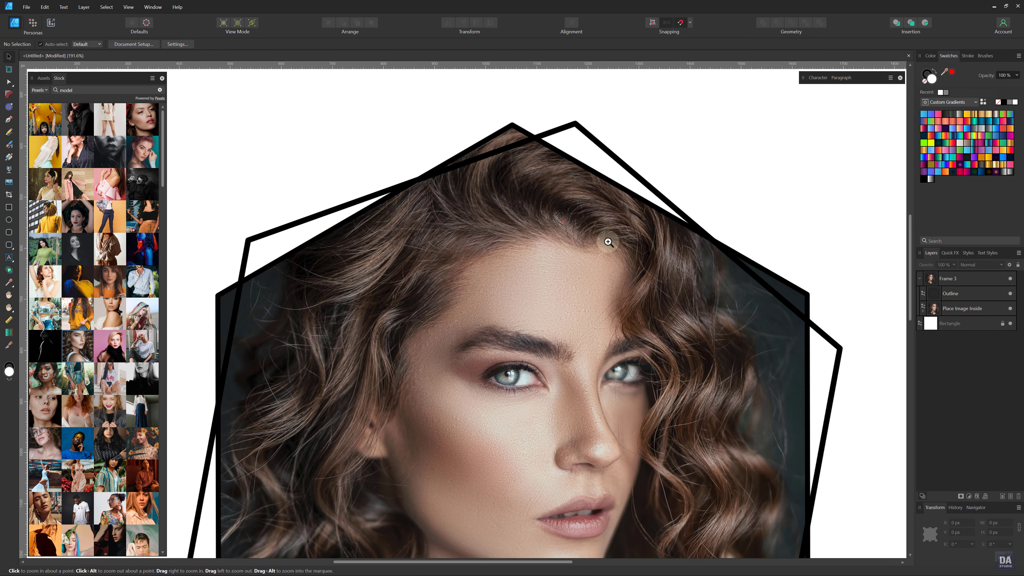
left_click(979, 310)
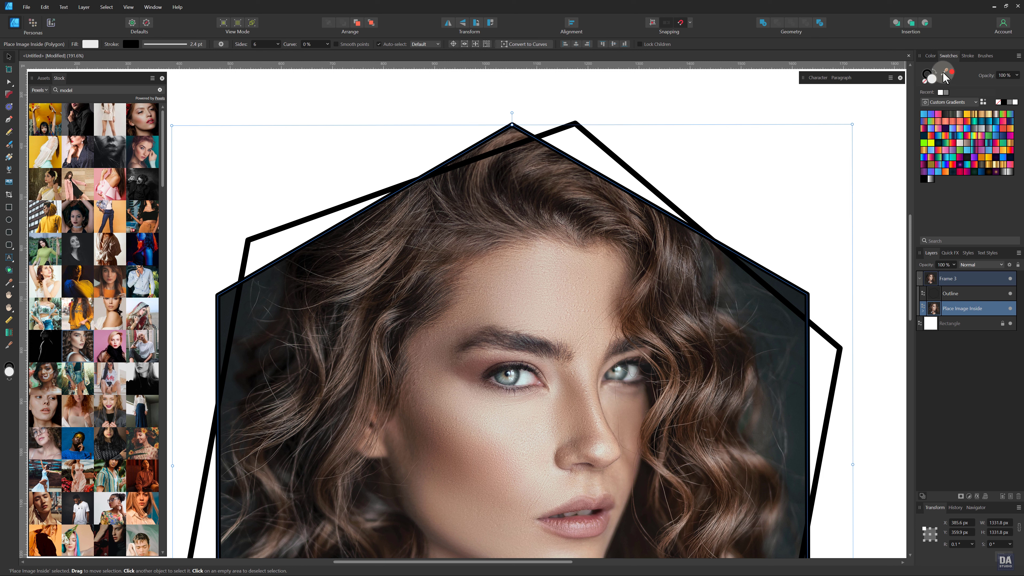
left_click_drag(945, 75, 630, 309)
left_click(951, 75)
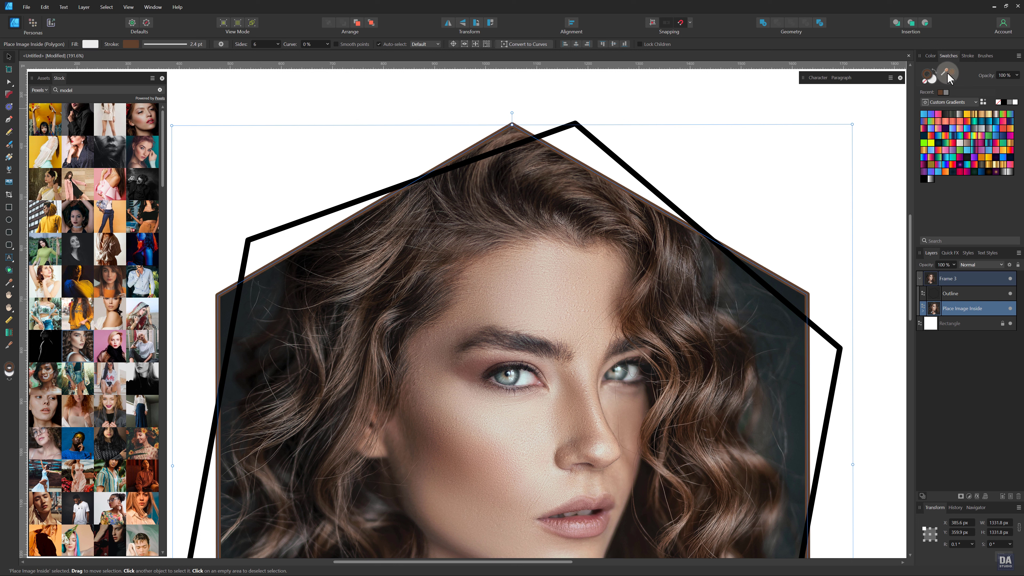
Apply the sampled brown to the Outline hexagon's stroke and lighten it to #A47F6A.
left_click(616, 162)
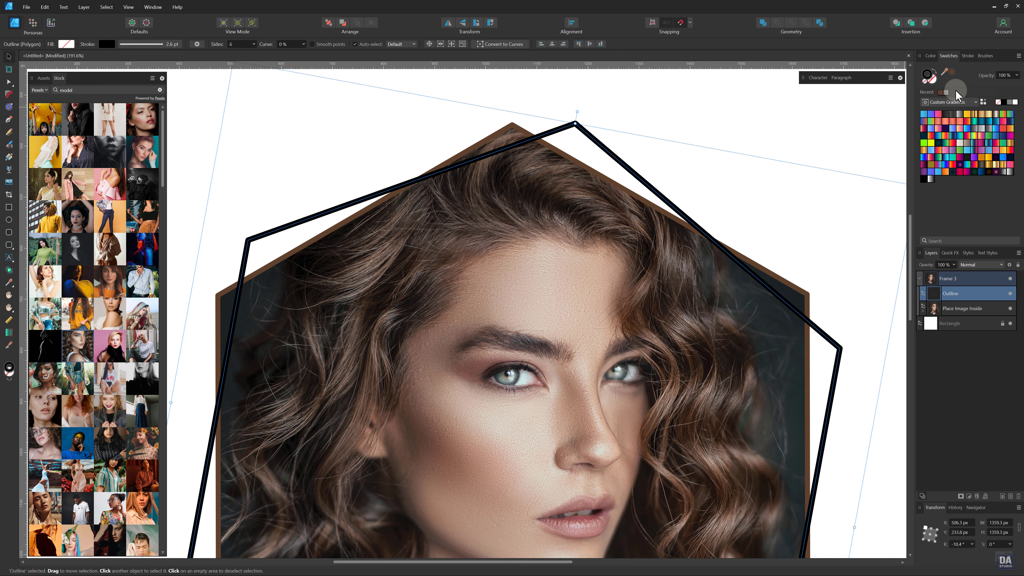
left_click(952, 74)
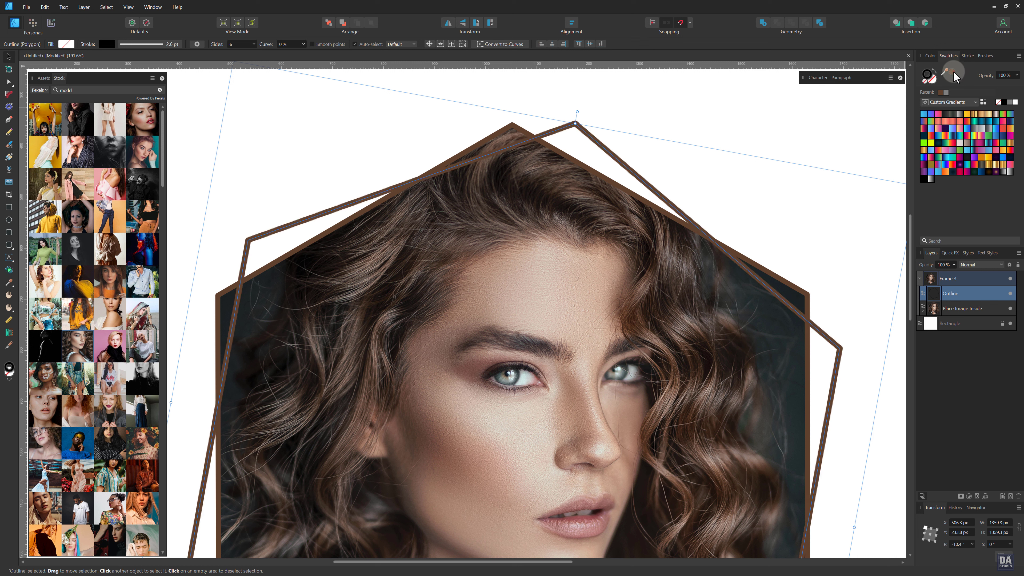
double_click(928, 81)
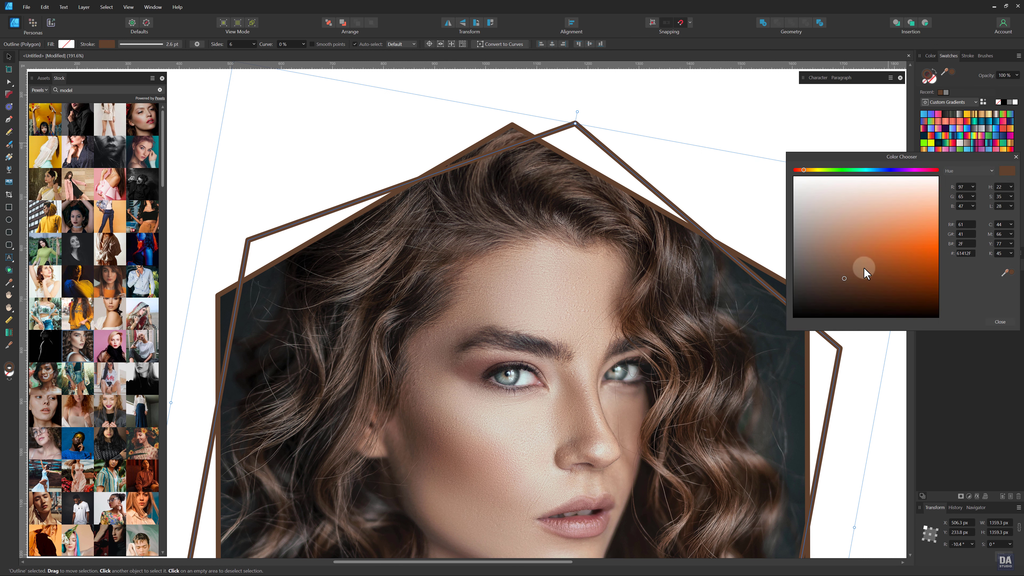
mouse_move(864, 267)
left_mouse_down()
mouse_move(837, 289)
mouse_move(828, 243)
left_mouse_up()
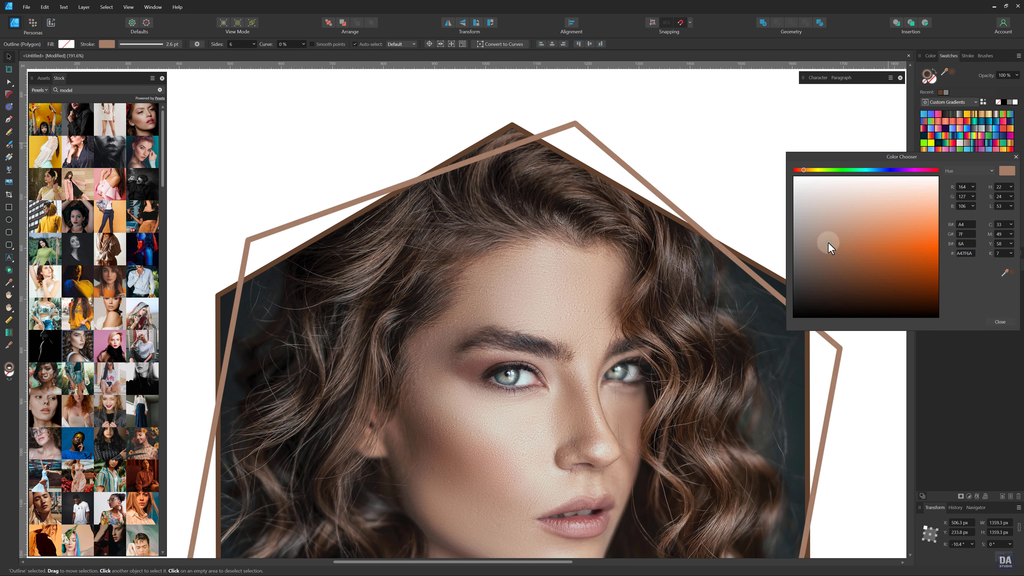
left_click(994, 324)
left_click(866, 287)
Round all six corners of the Place Image Inside hexagon to a radius of about 96.3 px with the Corner tool.
left_click_drag(667, 253, 509, 246)
key("v")
left_click(508, 245)
double_click(508, 245)
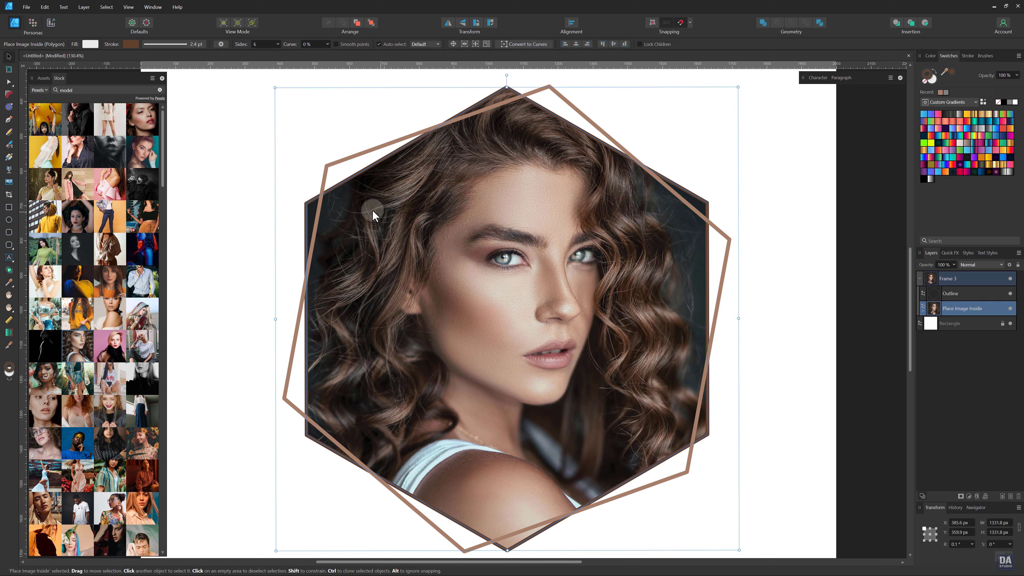
left_click(8, 94)
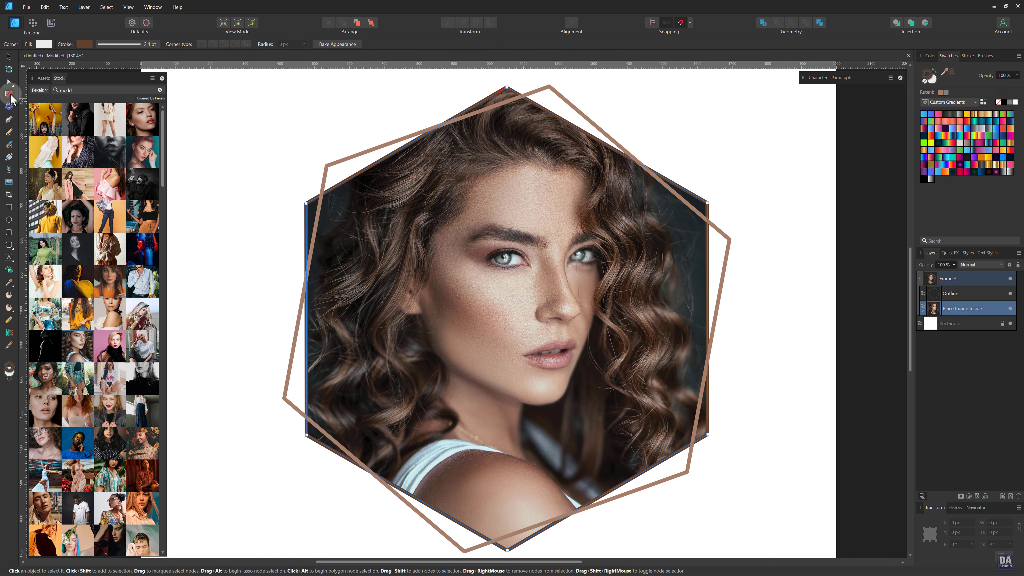
left_click(351, 47)
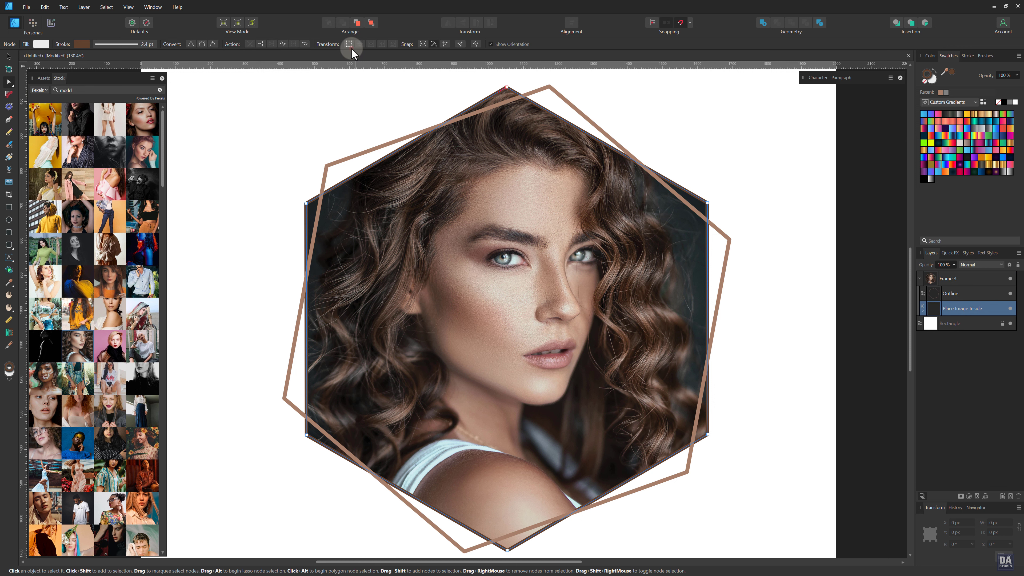
scroll(429, 201, "down", 1)
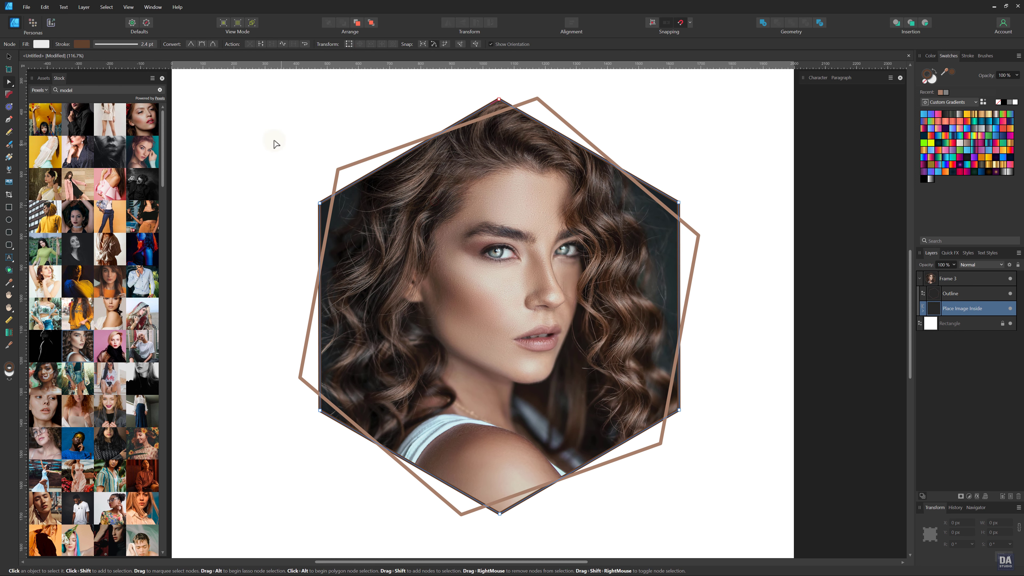
left_click_drag(271, 94, 730, 521)
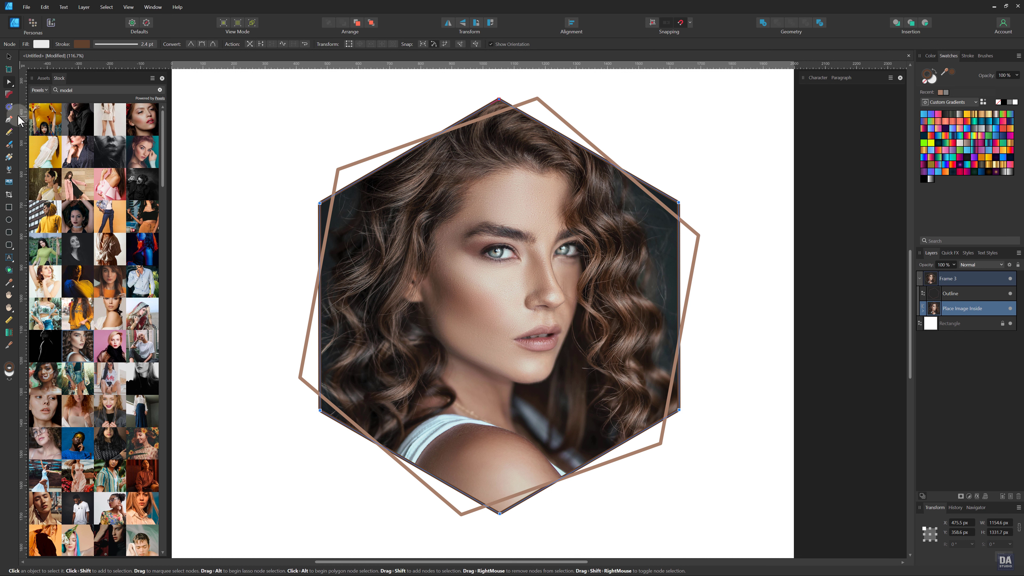
left_click(8, 94)
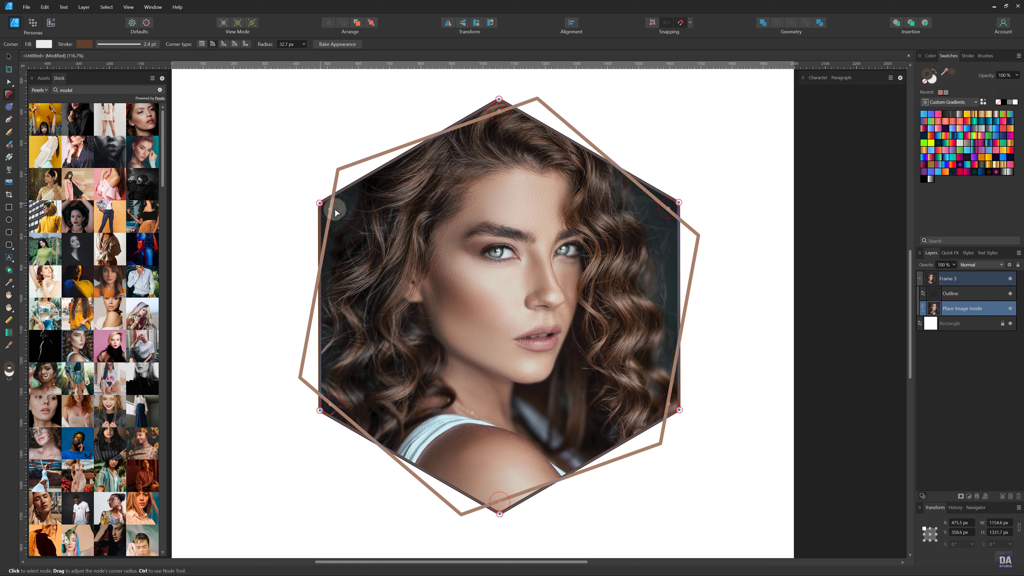
left_click_drag(335, 212, 349, 218)
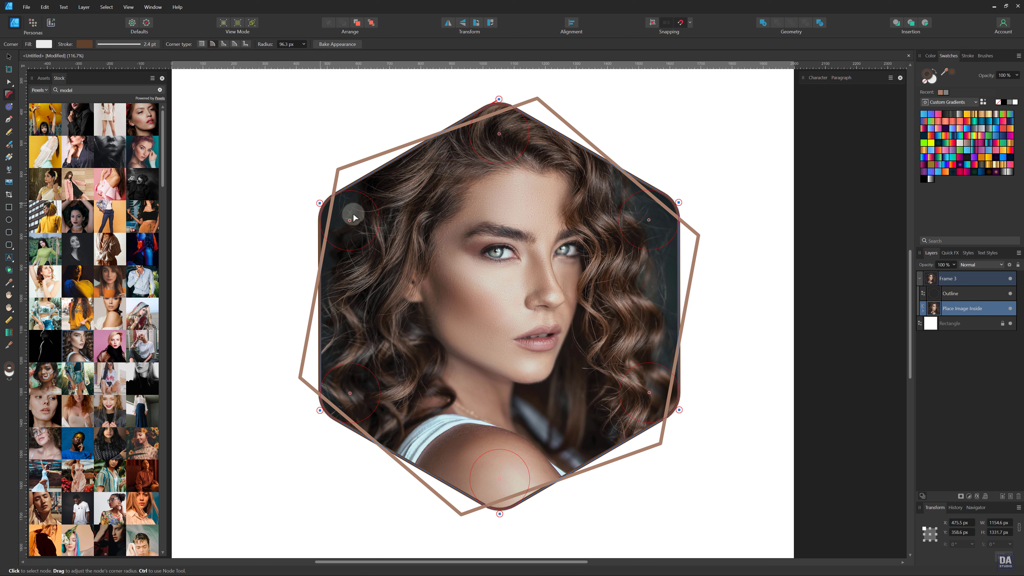
key("ctrl")
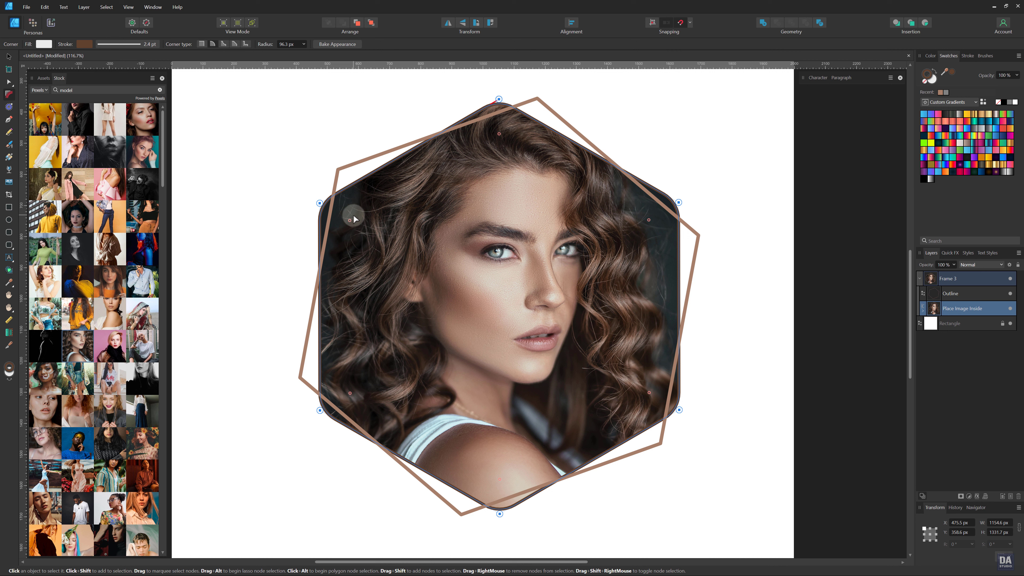
Round all six corners of the Outline hexagon to a radius of about 107.6 px.
left_click(960, 296)
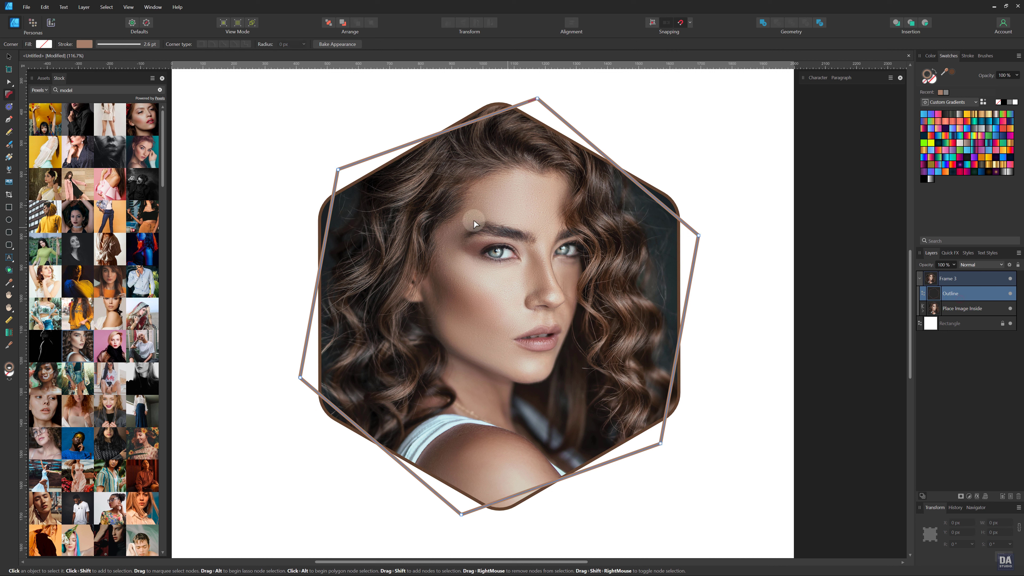
key("a")
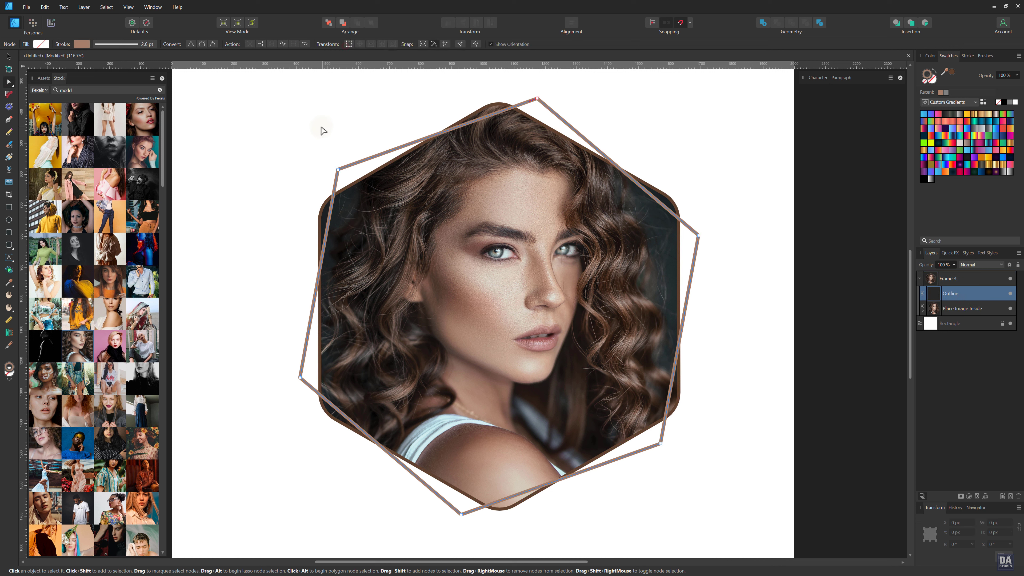
left_click_drag(268, 84, 760, 540)
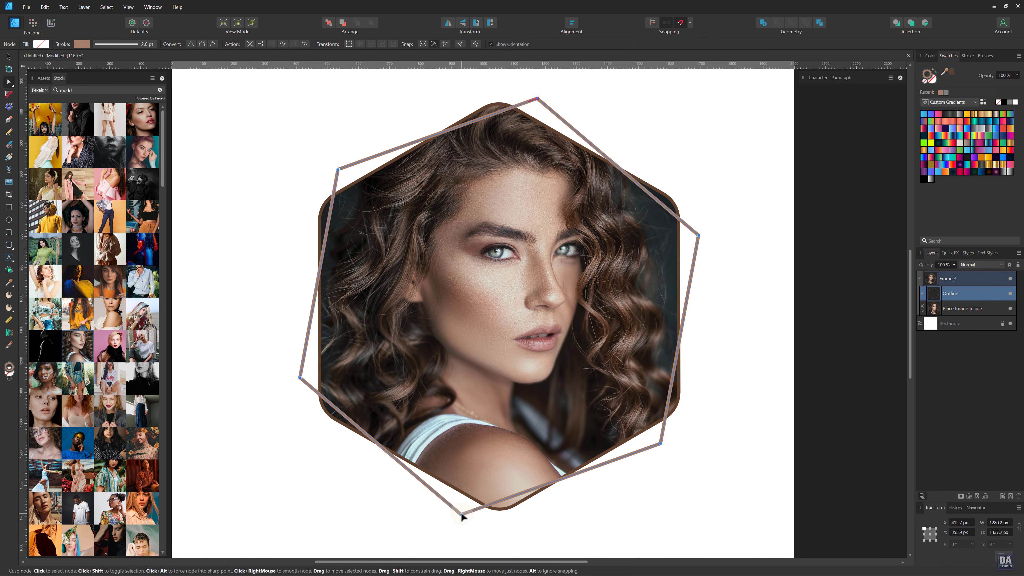
key("c")
left_click_drag(460, 511, 472, 477)
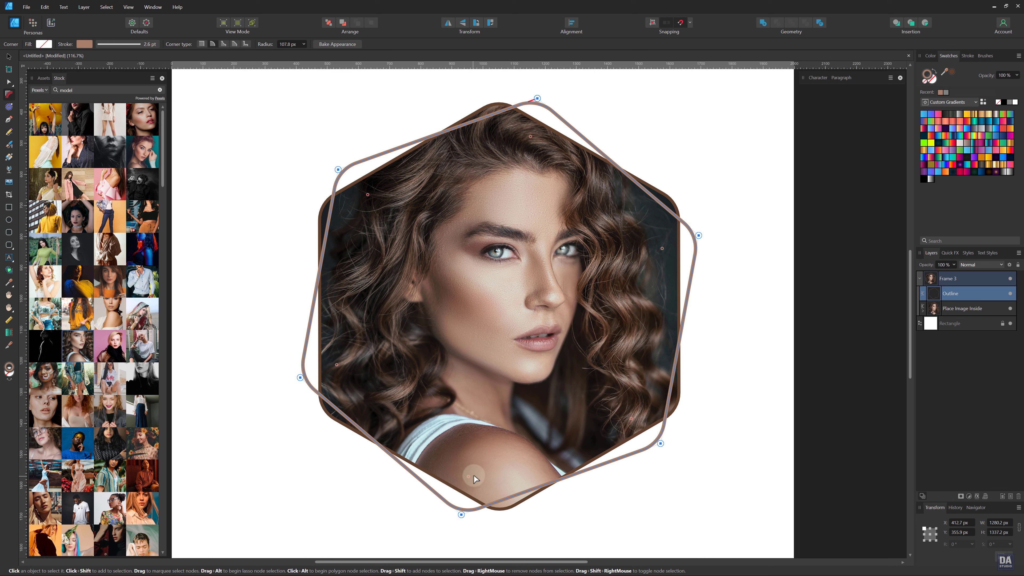
Rotate the Outline hexagon to about -34.3° and enlarge it slightly to about 1214 × 1402 px around the photo.
key("v")
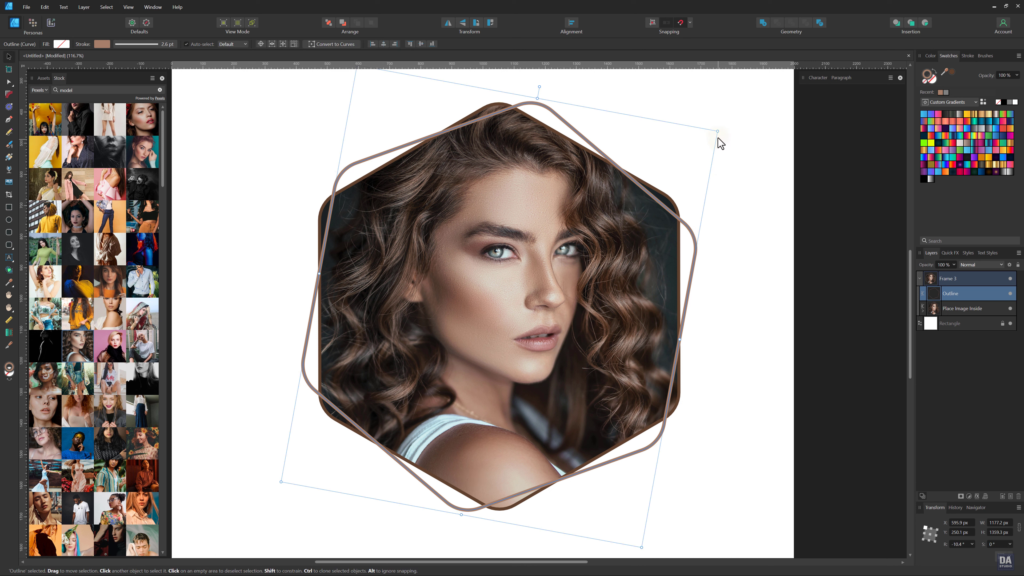
mouse_move(718, 132)
left_mouse_down()
mouse_move(742, 116)
mouse_move(734, 118)
mouse_move(781, 156)
mouse_move(805, 242)
mouse_move(777, 229)
mouse_move(749, 241)
left_mouse_up()
left_click_drag(674, 287, 702, 286)
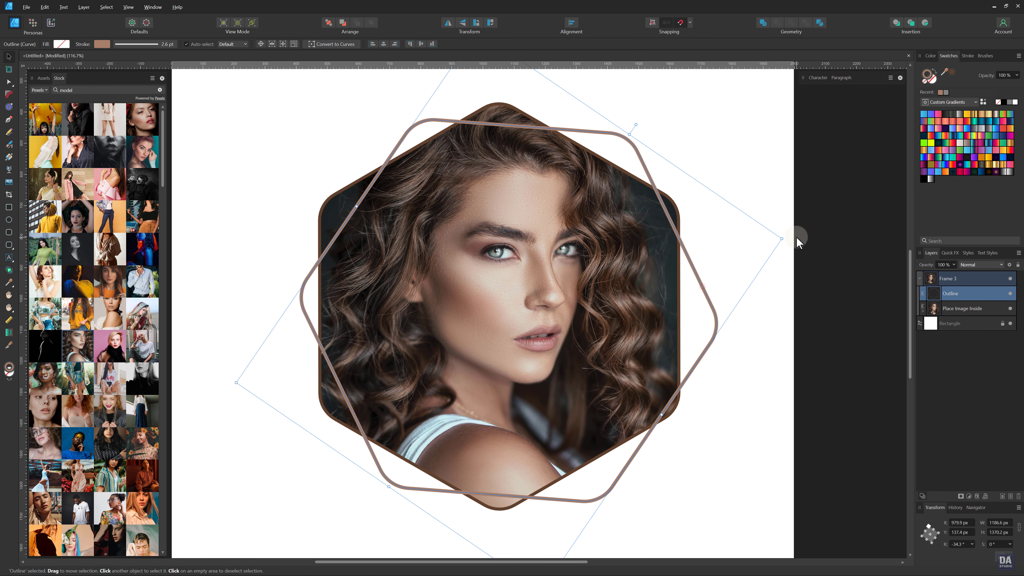
left_click_drag(782, 238, 793, 236)
mouse_move(713, 273)
left_mouse_down()
mouse_move(698, 284)
mouse_move(702, 276)
left_mouse_up()
left_click(764, 309)
Rotate the Outline hexagon counter-clockwise so it is only slightly tilted against the photo hexagon.
left_click_drag(599, 275, 318, 237)
left_click_drag(693, 347, 675, 379)
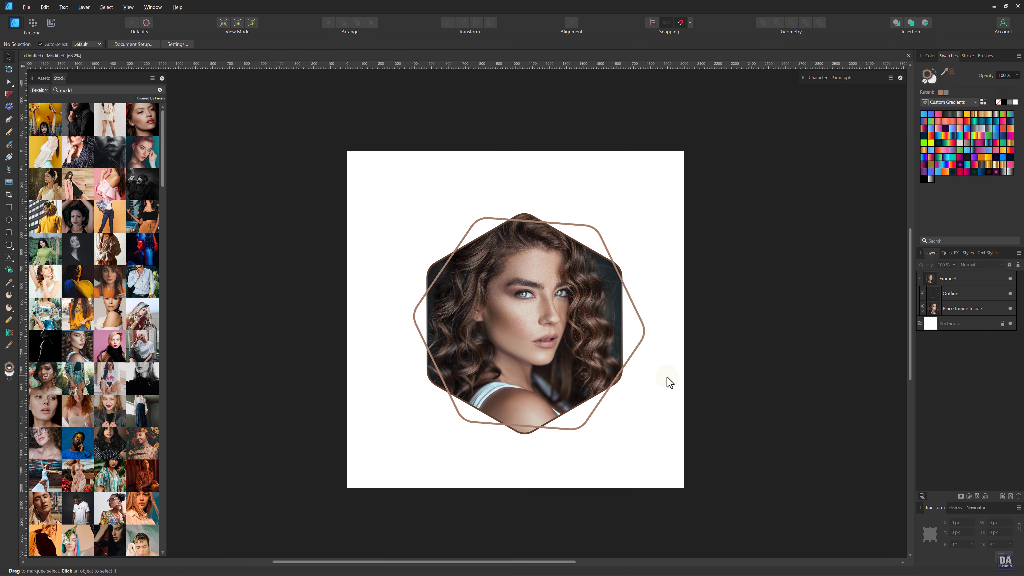
left_click(595, 406)
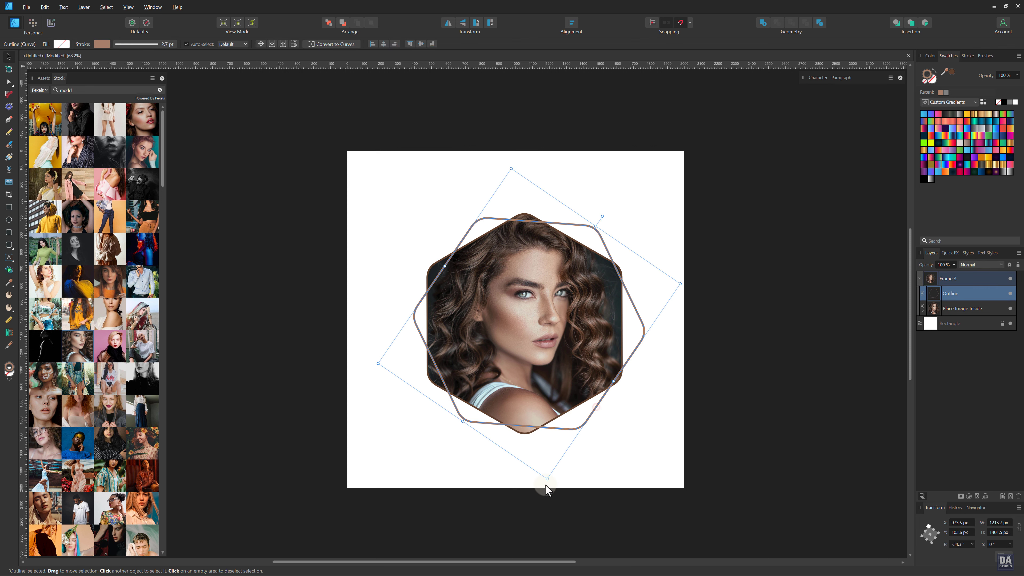
left_click_drag(545, 486, 599, 475)
left_click(619, 430)
Move the complete photo frame to the right until it is partly cut off by the page's right edge.
left_click(530, 357)
left_click_drag(530, 357, 605, 350)
left_click(742, 380)
left_click_drag(666, 411, 656, 420)
left_click_drag(590, 386, 630, 388)
mouse_move(542, 361)
left_mouse_down()
mouse_move(563, 364)
mouse_move(548, 360)
left_mouse_up()
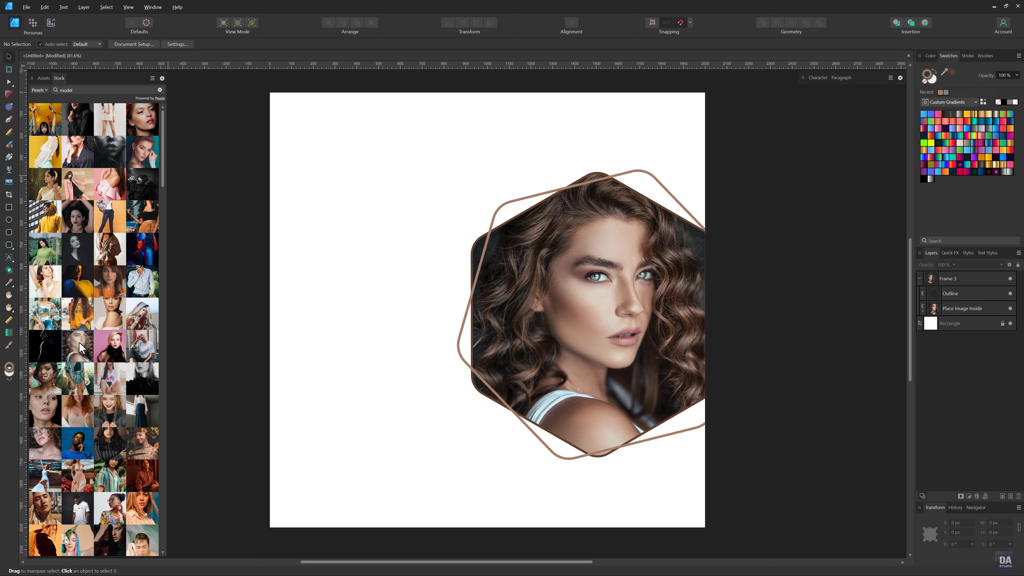
Place the curly-haired model's stock photo on the page and move its layer beneath Frame 3, above the white background rectangle.
left_click_drag(77, 338, 410, 283)
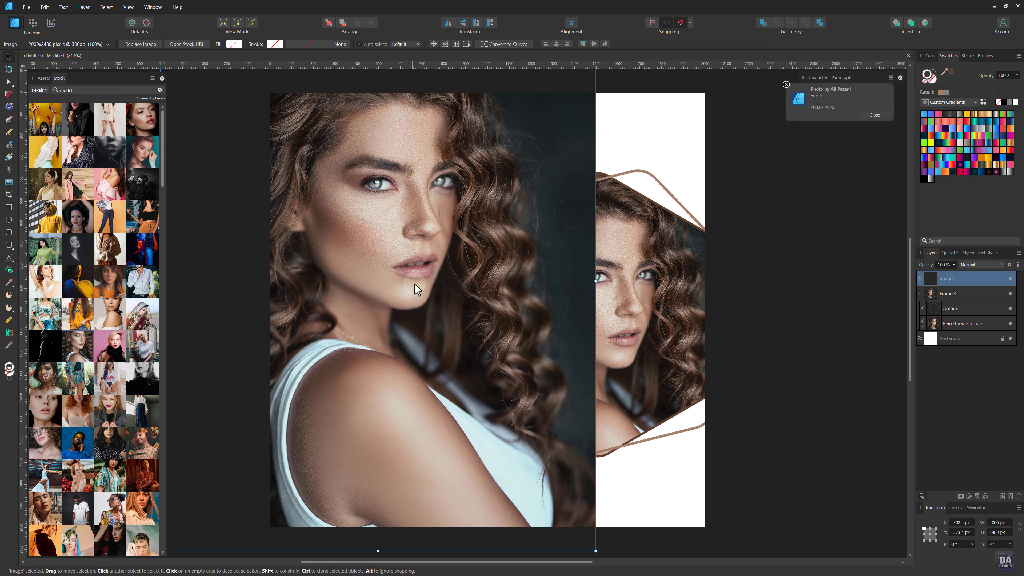
scroll(464, 284, "down", 2)
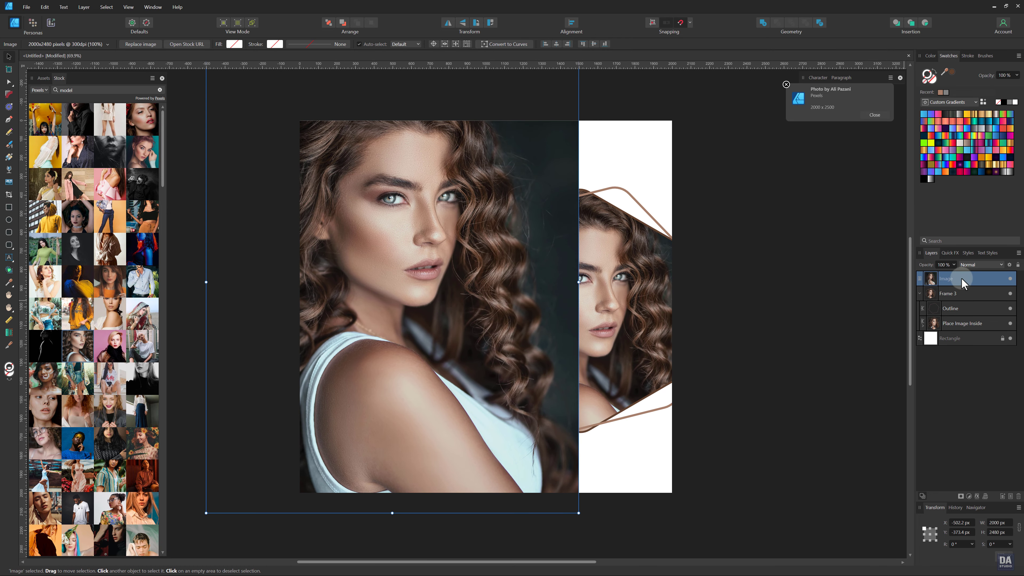
left_click_drag(960, 277, 934, 334)
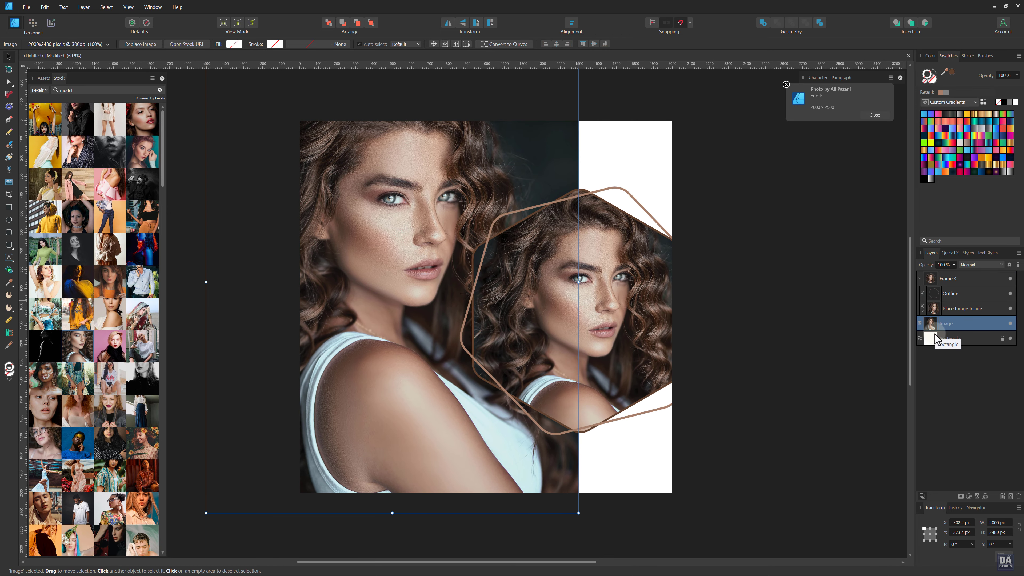
Set the background portrait's blend mode to Luminosity.
left_click(968, 265)
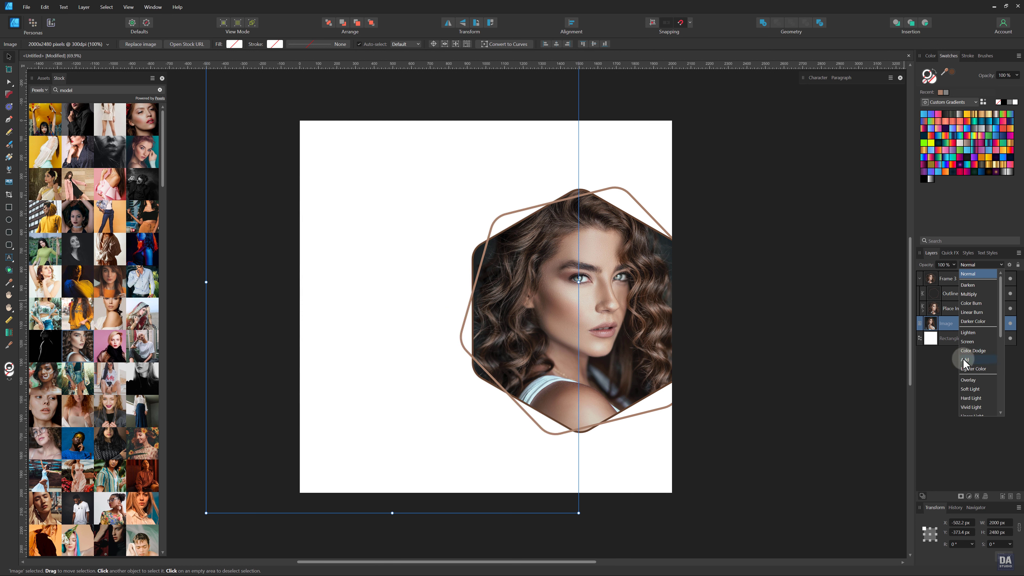
scroll(981, 355, "down", 4)
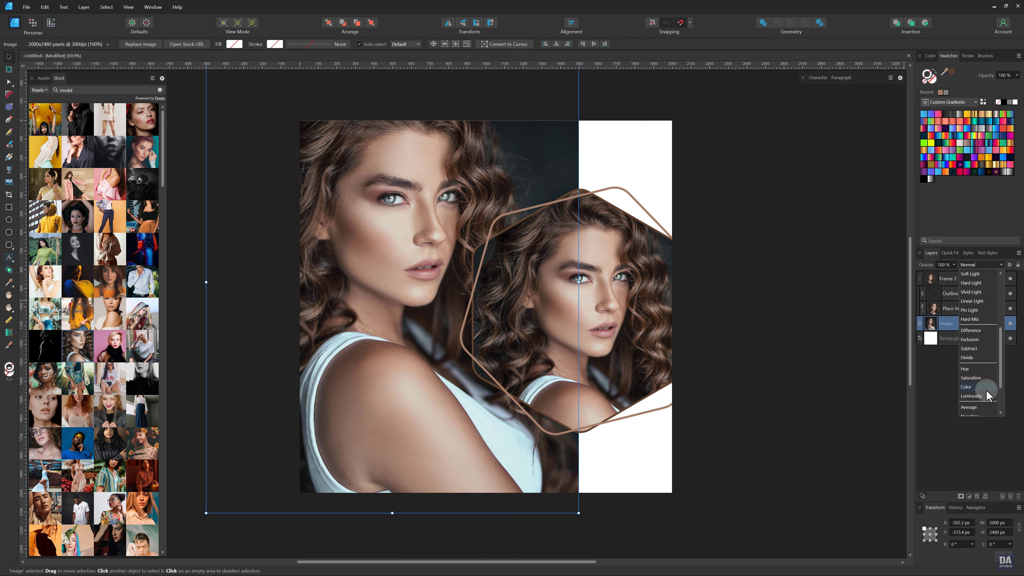
left_click(971, 396)
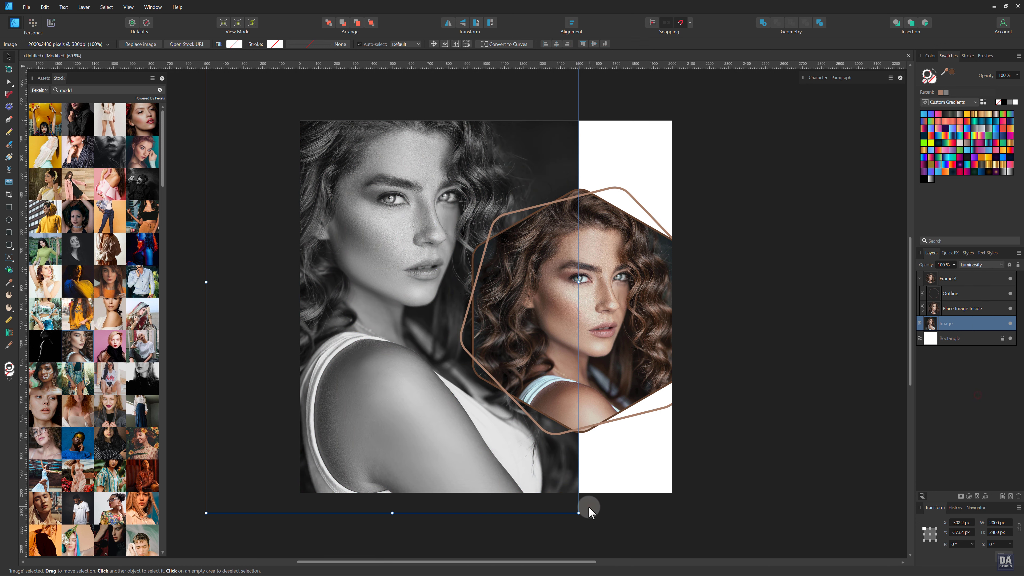
Enlarge the background portrait to about 2931 × 3635 px and position it so it covers the whole page.
left_click_drag(578, 512, 630, 517)
left_click_drag(571, 472, 497, 368)
key("ctrl+space")
left_click_drag(504, 323, 502, 343)
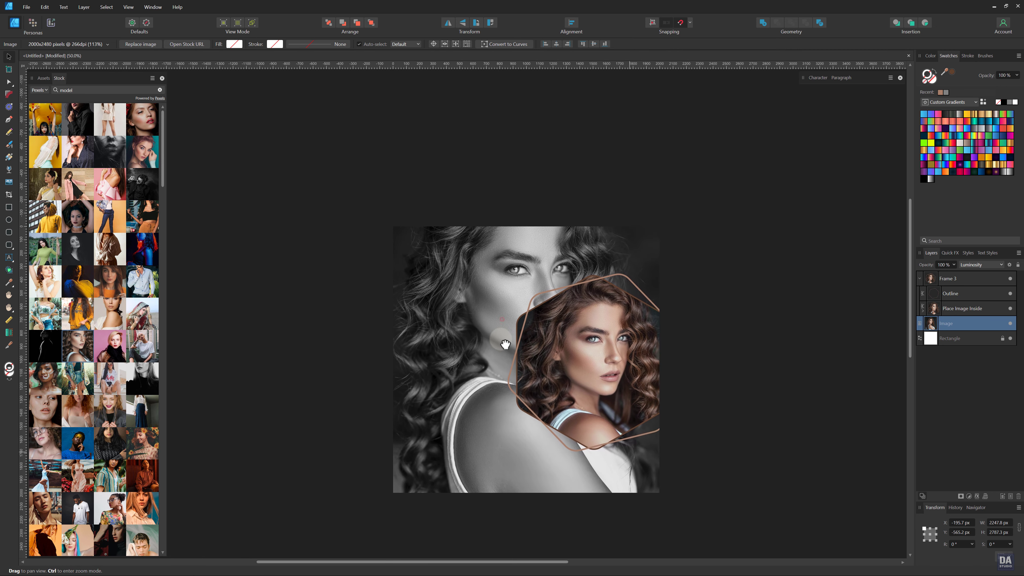
left_click_drag(366, 154, 300, 124)
mouse_move(481, 272)
left_mouse_down()
mouse_move(463, 272)
mouse_move(478, 289)
left_mouse_up()
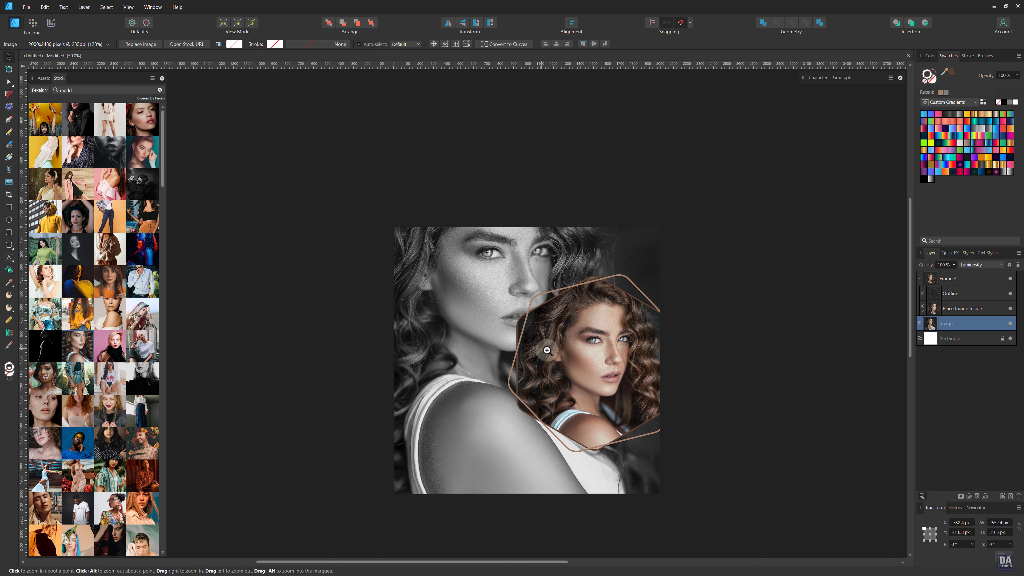
scroll(546, 343, "down", 2, "ctrl")
left_click_drag(636, 498, 676, 550)
left_click_drag(612, 464, 594, 457)
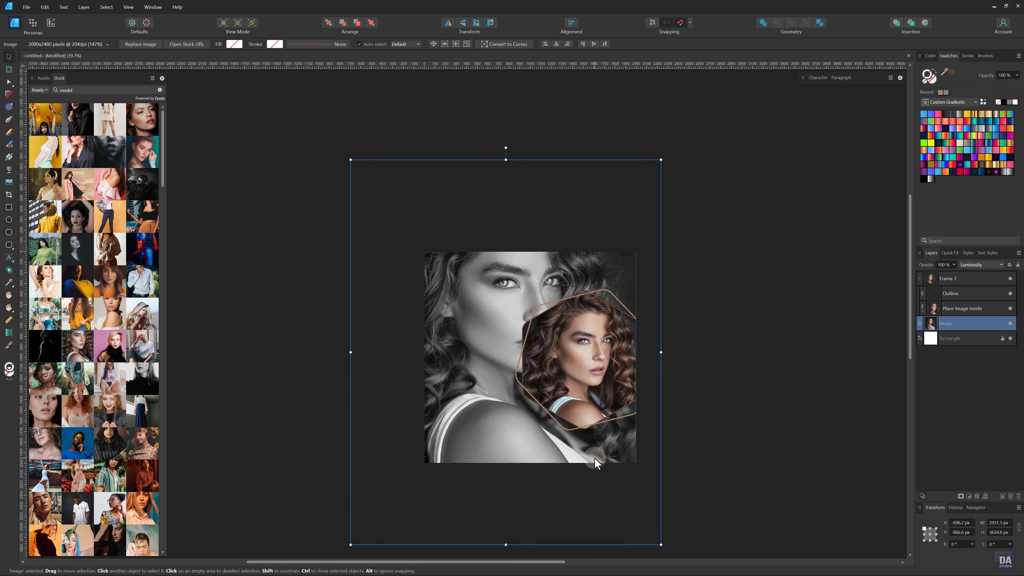
Shift the Frame 3 group slightly to the left over the background portrait and deselect it.
left_click(594, 367)
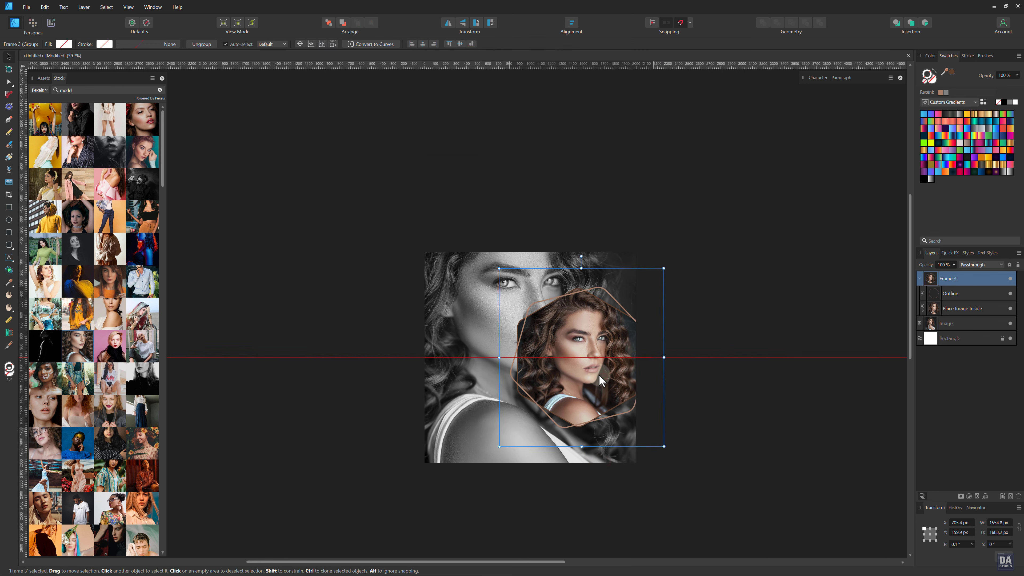
left_click(679, 374)
scroll(593, 399, "up", 3, "ctrl")
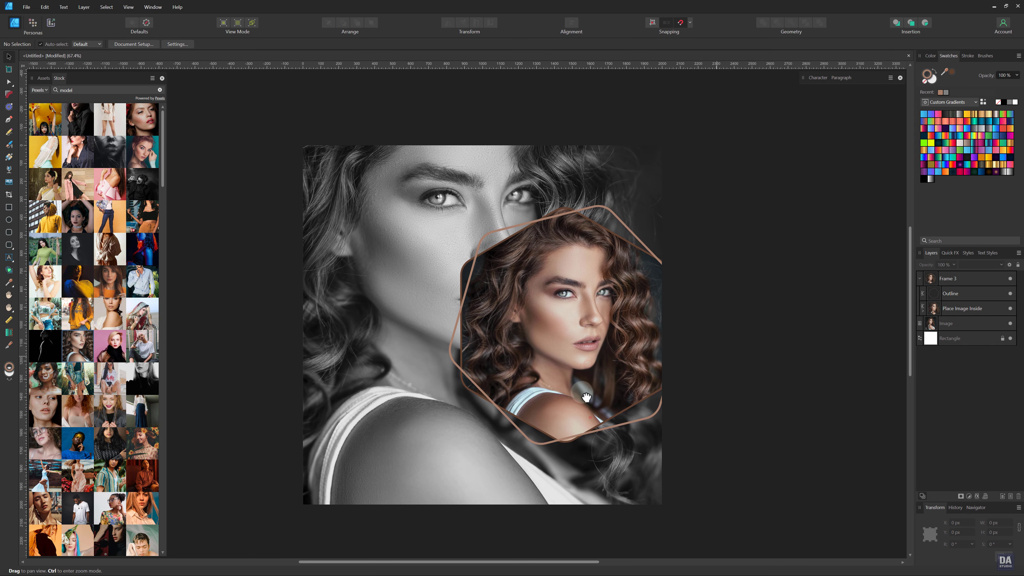
scroll(587, 397, "up", 2, "ctrl")
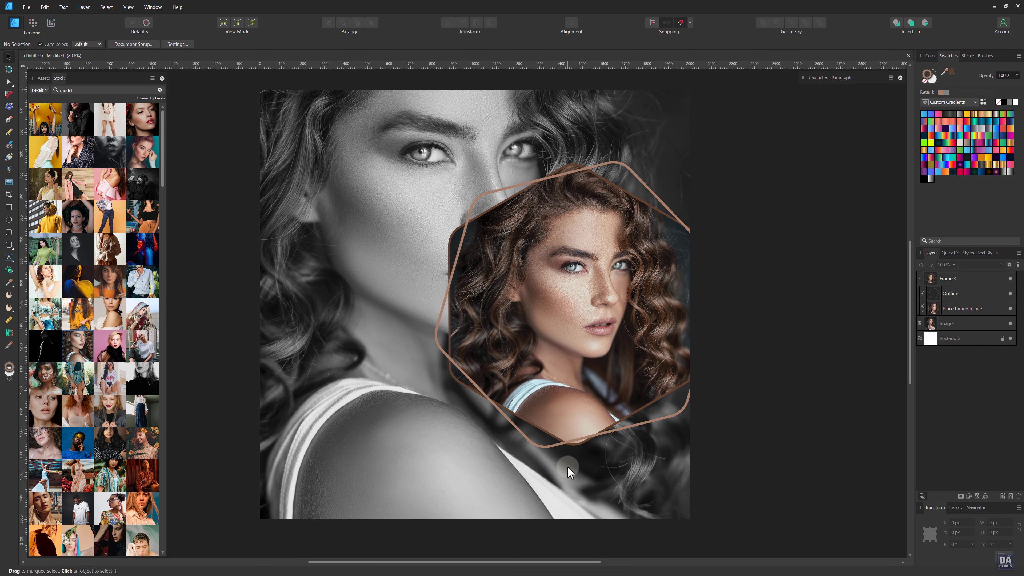
Reduce the background portrait's opacity to 25% and lock its layer.
left_click(567, 466)
left_click(952, 265)
left_click_drag(947, 274, 909, 274)
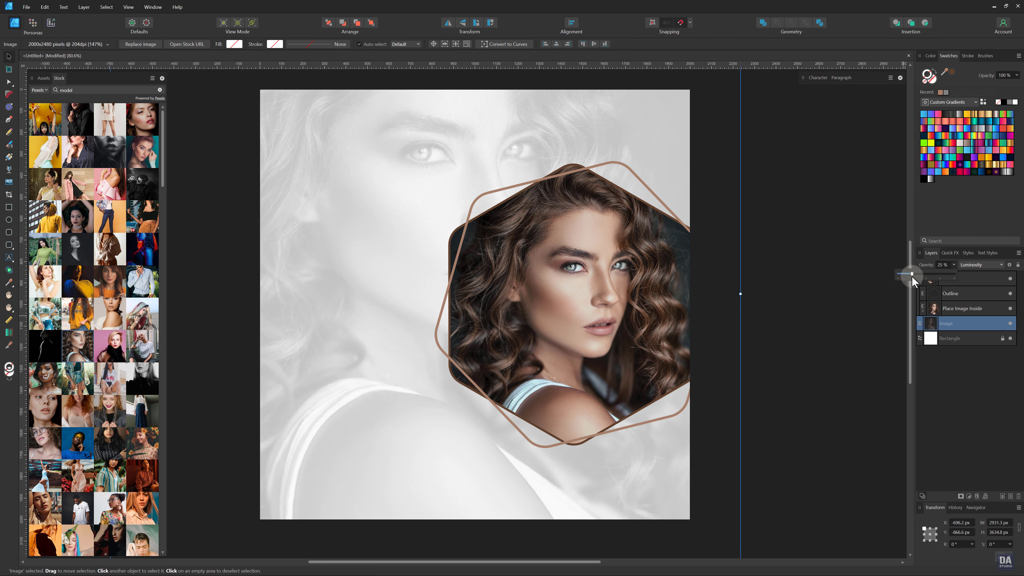
left_click(968, 365)
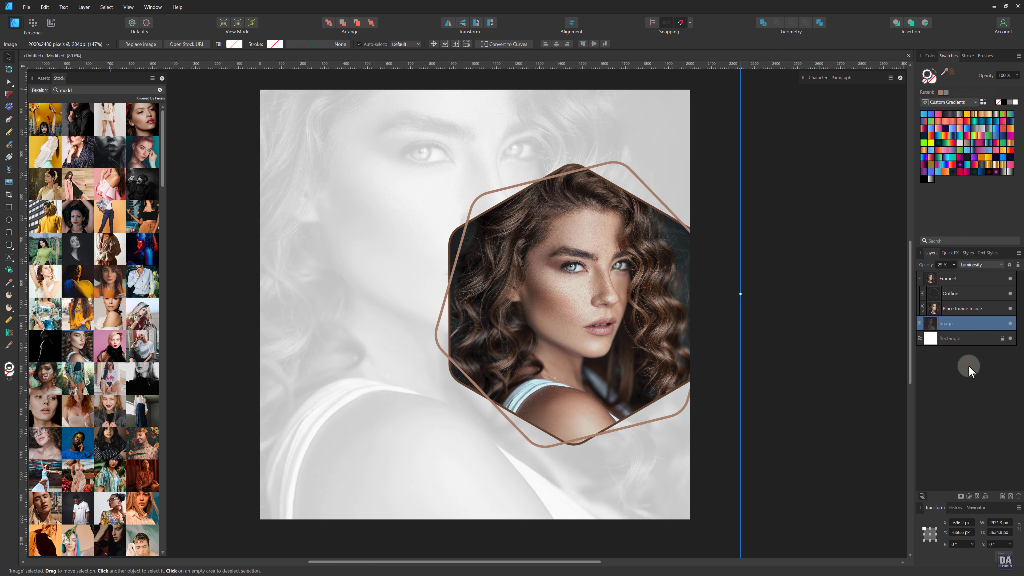
left_click(1018, 264)
left_click(837, 281)
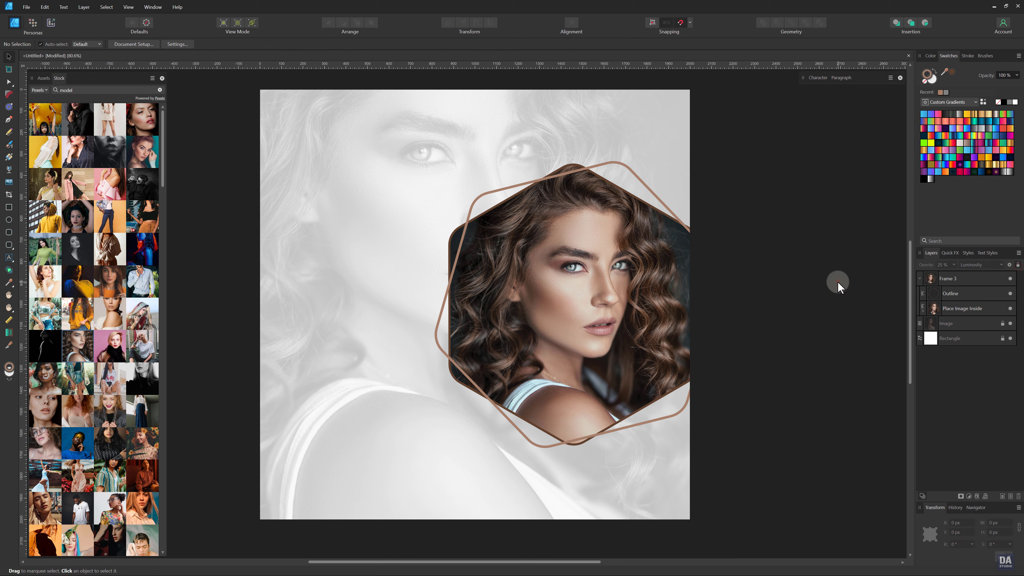
Draw a 2000 × 2000 px rectangle that covers the entire page.
left_click(9, 207)
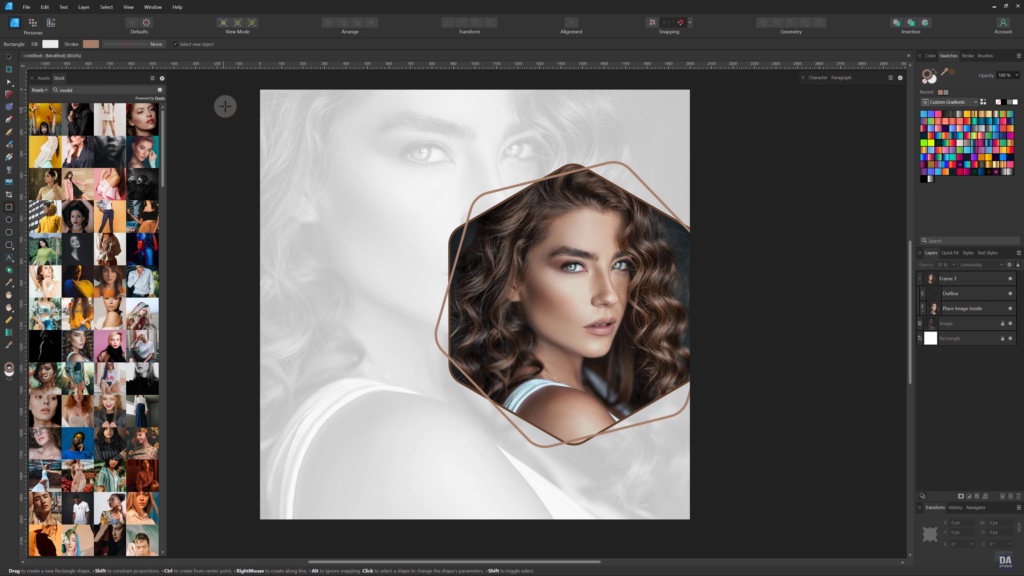
left_click_drag(260, 90, 294, 118)
left_click_drag(616, 430, 689, 518)
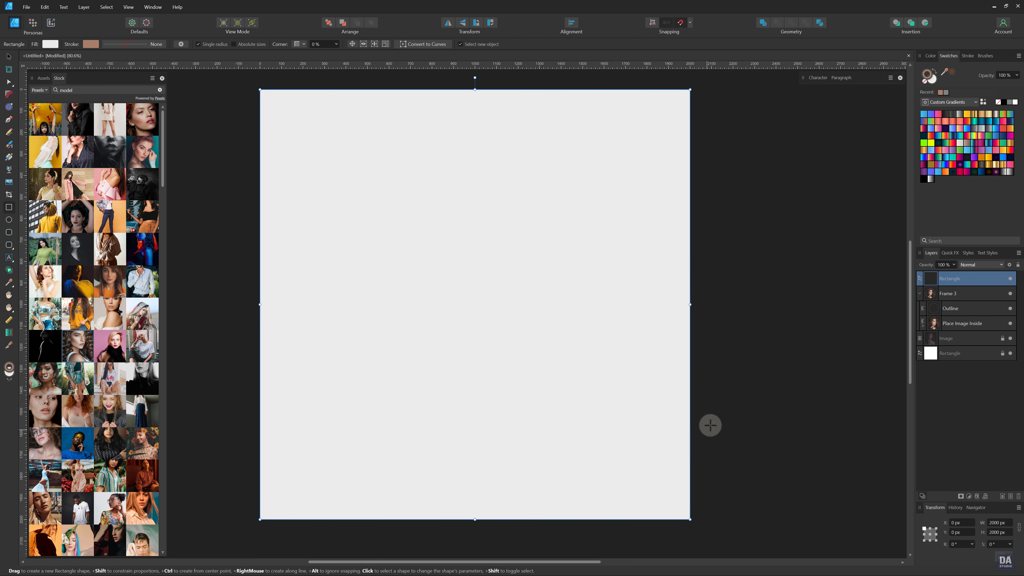
Fill the new rectangle with a dark-blue-to-cyan linear gradient running diagonally from its upper-left to its lower-right corner.
left_click(947, 157)
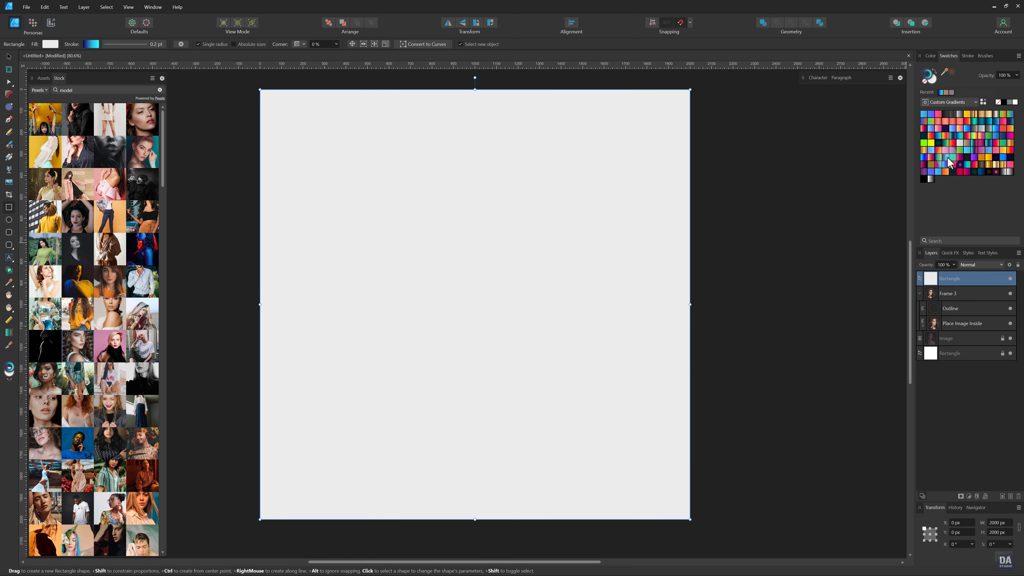
key("ctrl+z")
key("x")
left_click(947, 156)
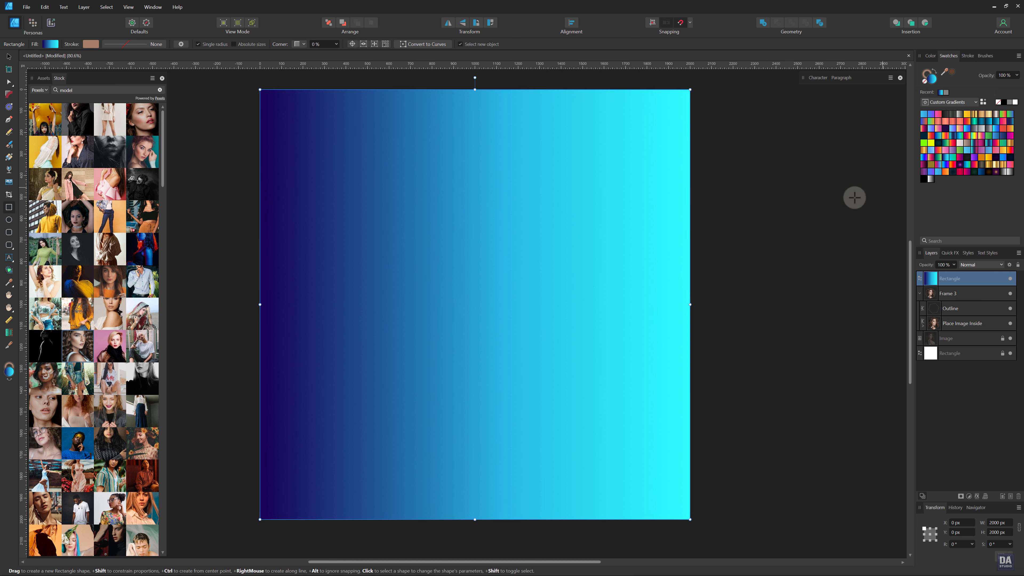
key("g")
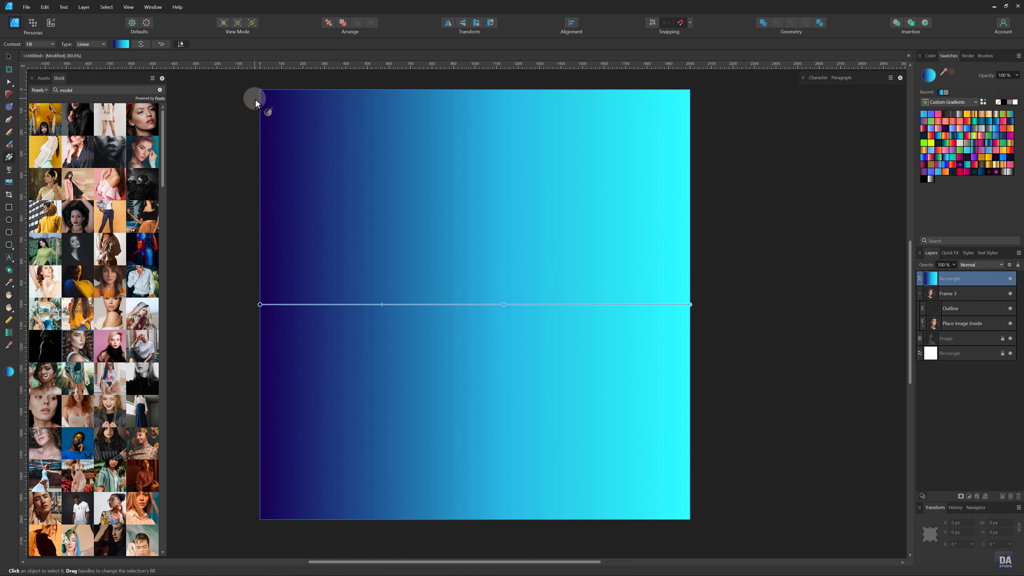
left_click_drag(269, 94, 679, 512)
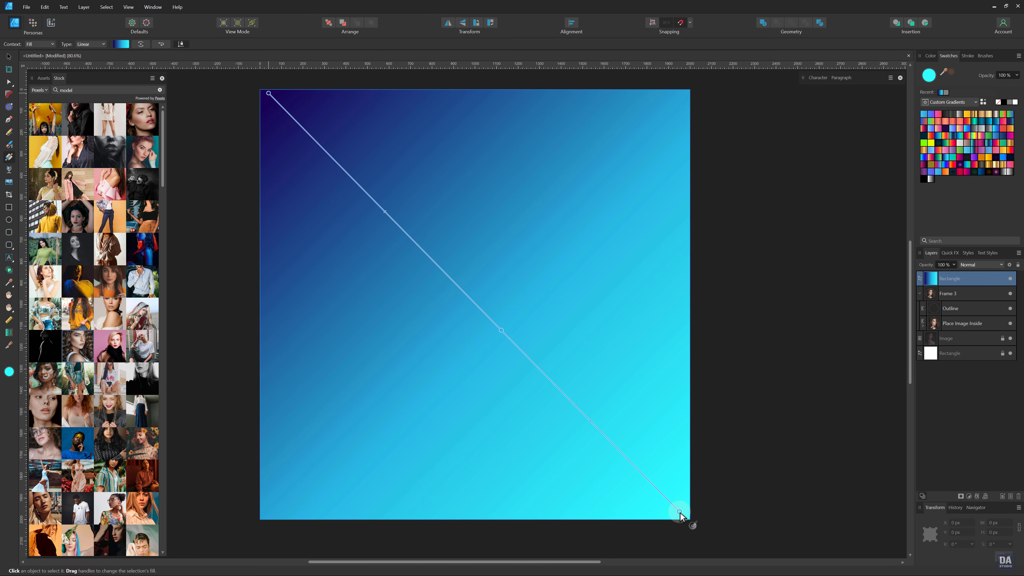
Replace the fill with the dark blue gradient preset, extend its end to the lower-right corner and move the midpoint slightly towards the start.
left_click(981, 173)
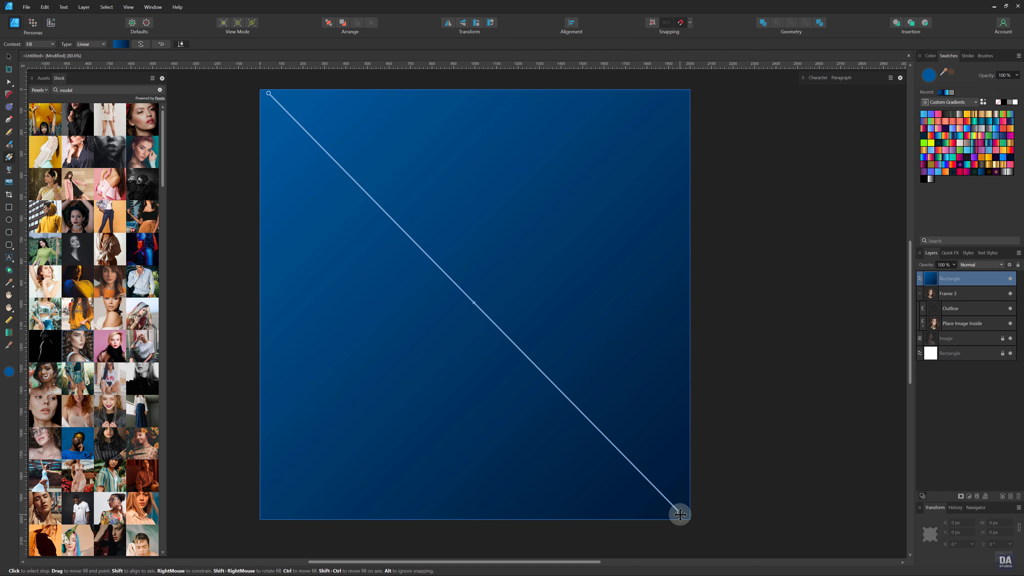
left_click_drag(679, 512, 690, 520)
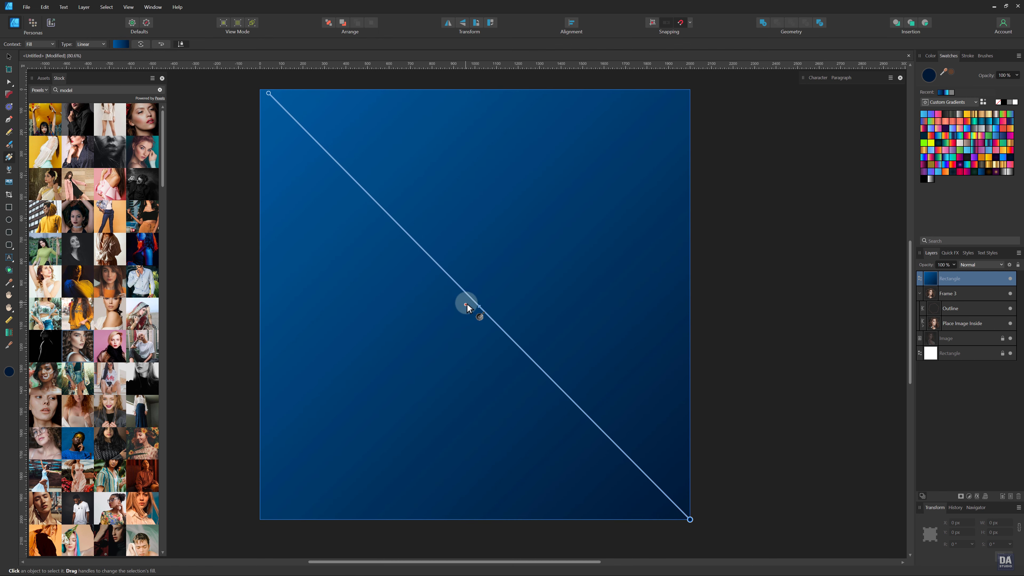
left_click_drag(479, 307, 467, 298)
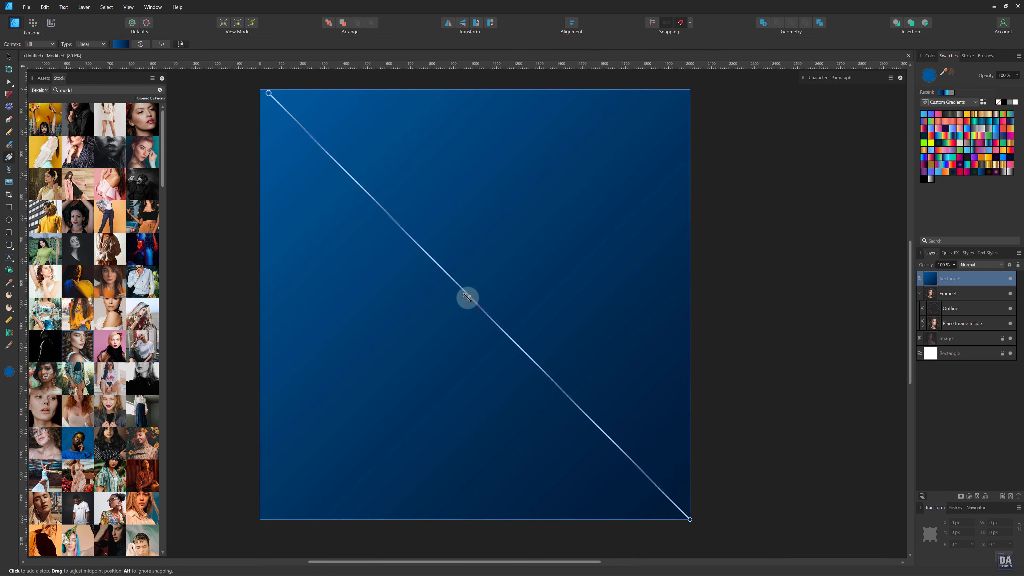
Set the gradient's end stop to a darker navy with CMYK values 96, 84, 28, 83.
left_click(120, 43)
left_click(184, 79)
left_click(93, 115)
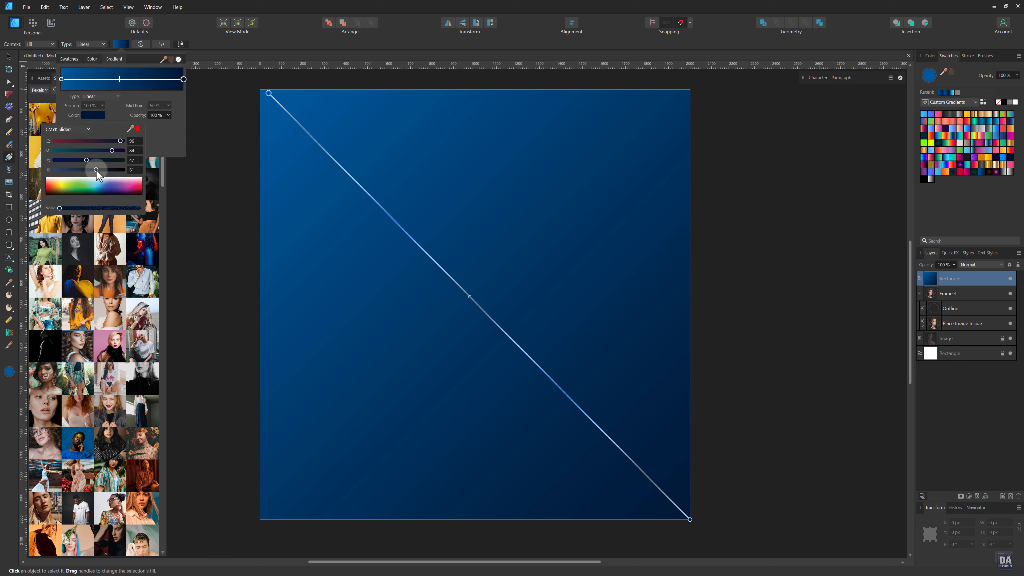
left_click_drag(96, 170, 74, 160)
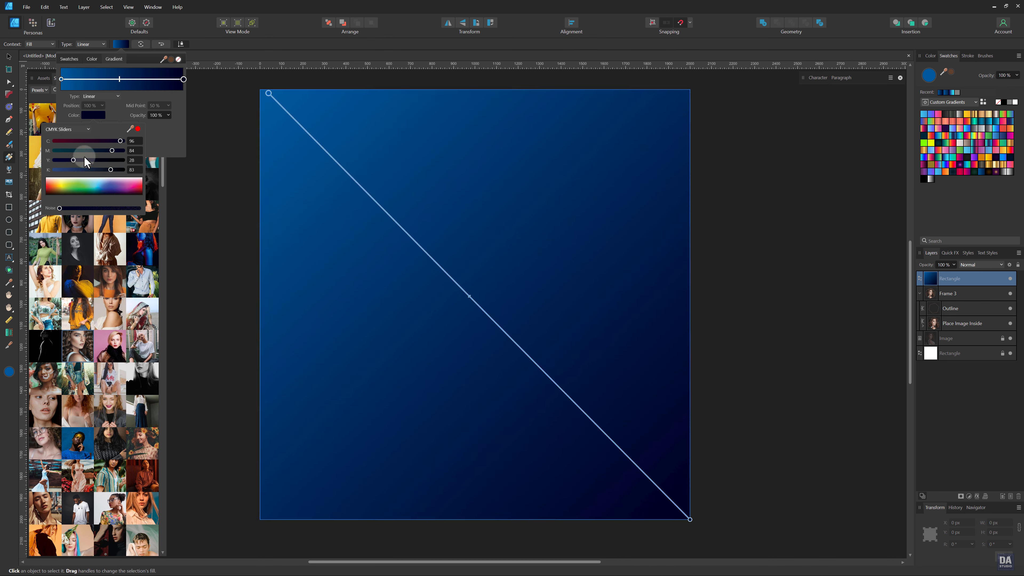
Adjust the CMYK color of the gradient's start stop to a slightly lighter blue.
left_click(62, 79)
left_click(94, 115)
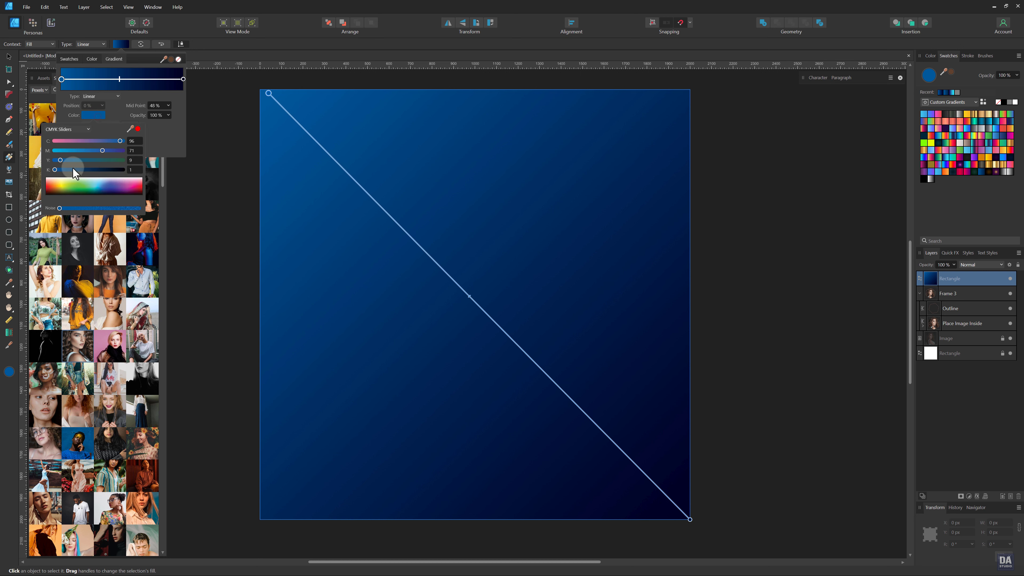
left_click_drag(57, 170, 95, 152)
left_click(223, 51)
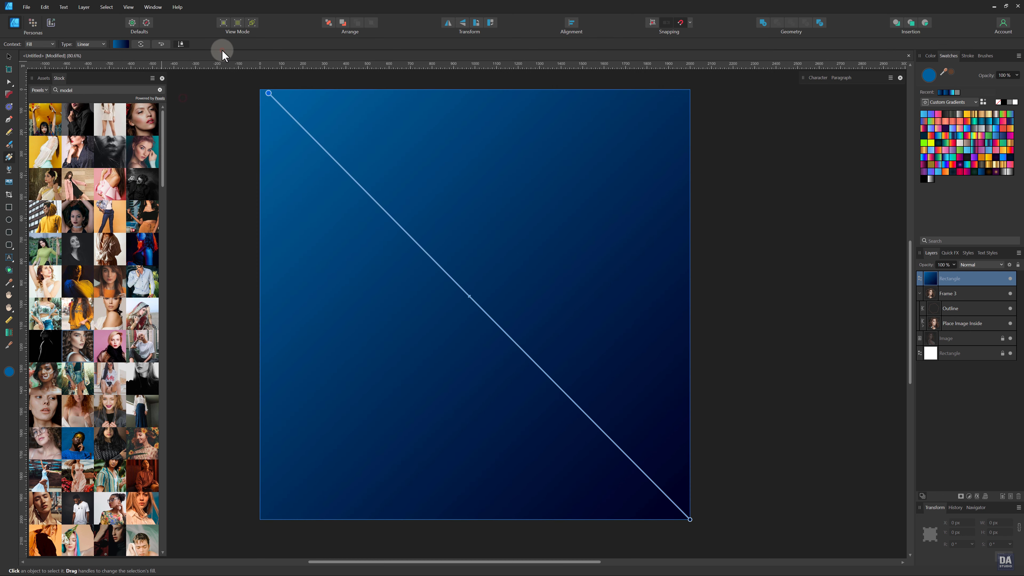
Move the gradient rectangle beneath Frame 3 and blend it as Overlay at 75% opacity.
key("v")
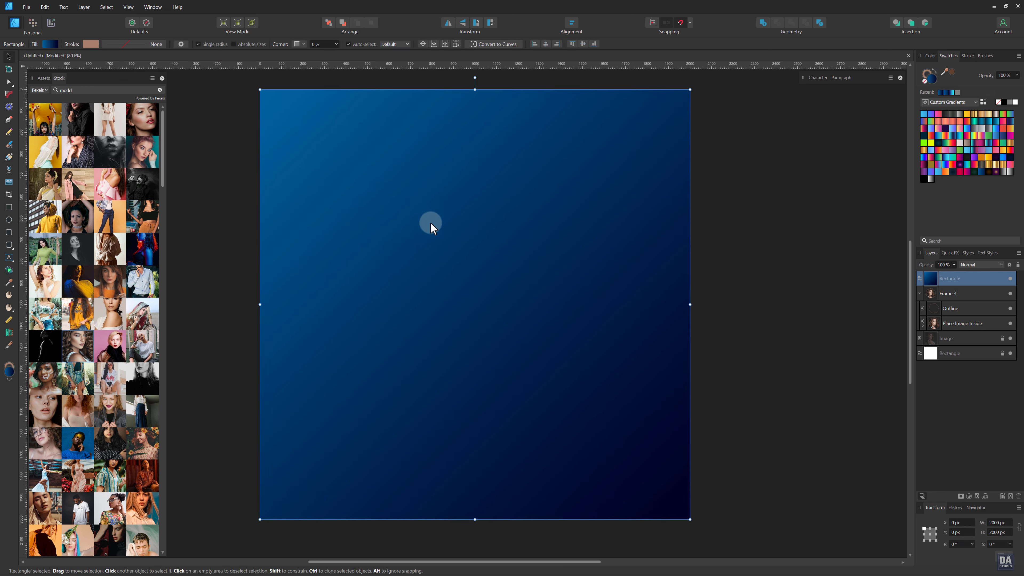
left_click_drag(961, 280, 958, 333)
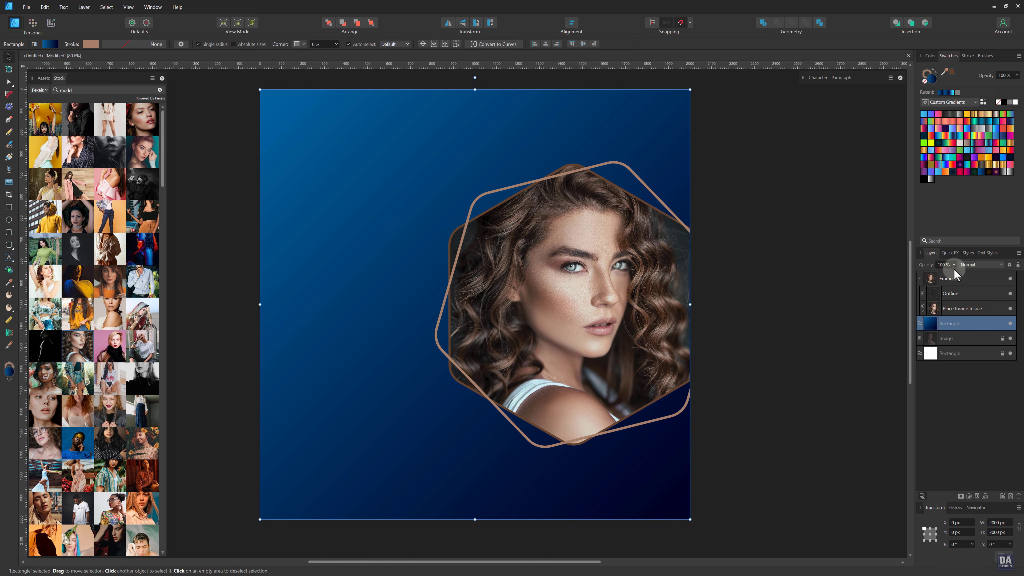
left_click(967, 265)
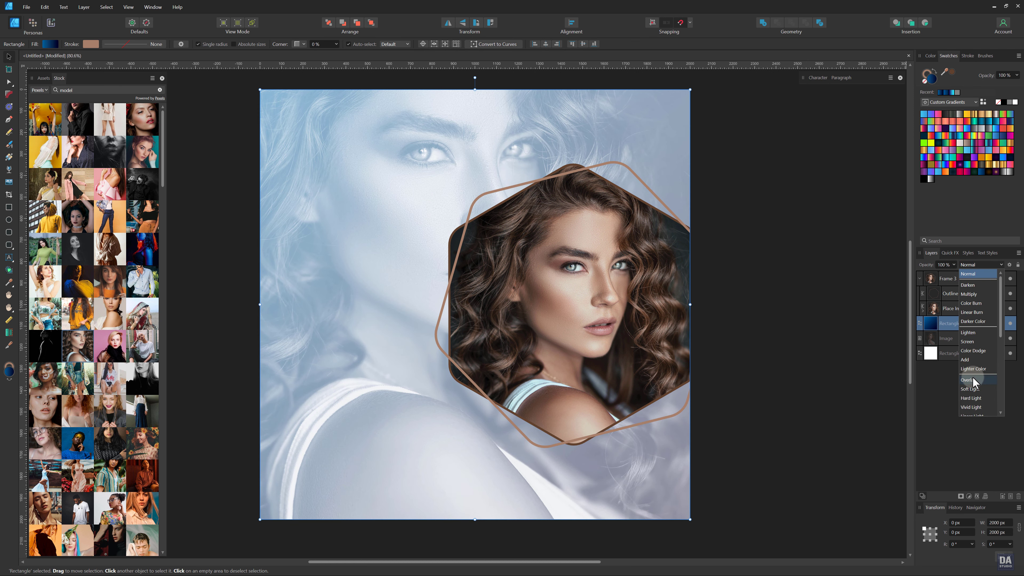
left_click(971, 378)
left_click(955, 265)
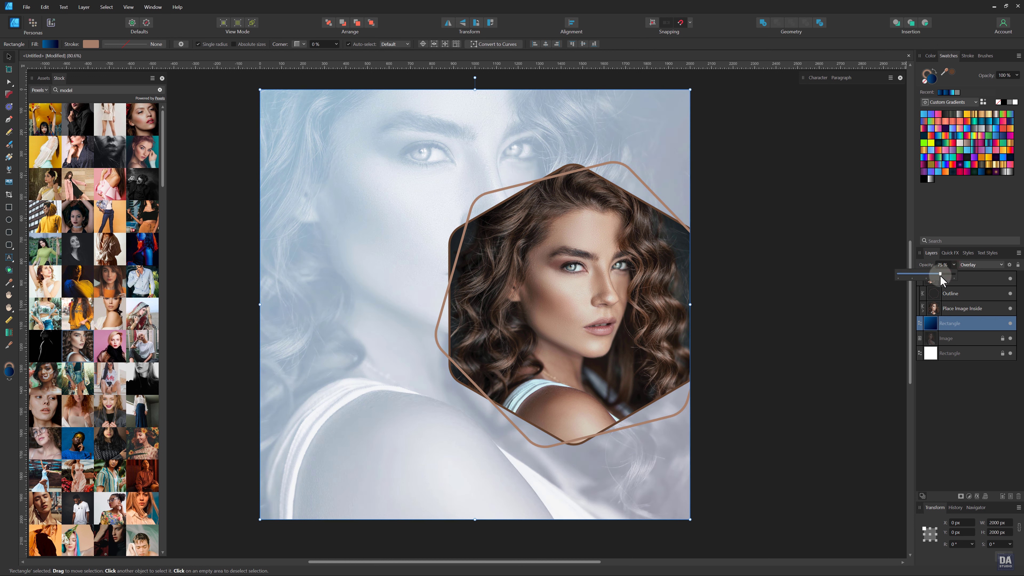
left_click(881, 334)
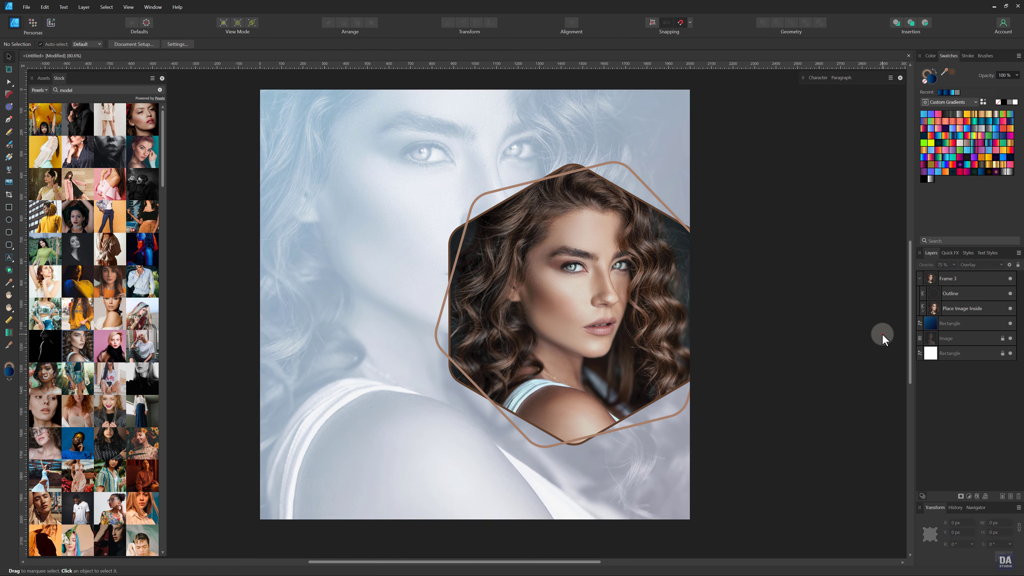
Change the fill of the bottommost background rectangle from white to the very dark navy #0D0F19.
left_click(945, 356)
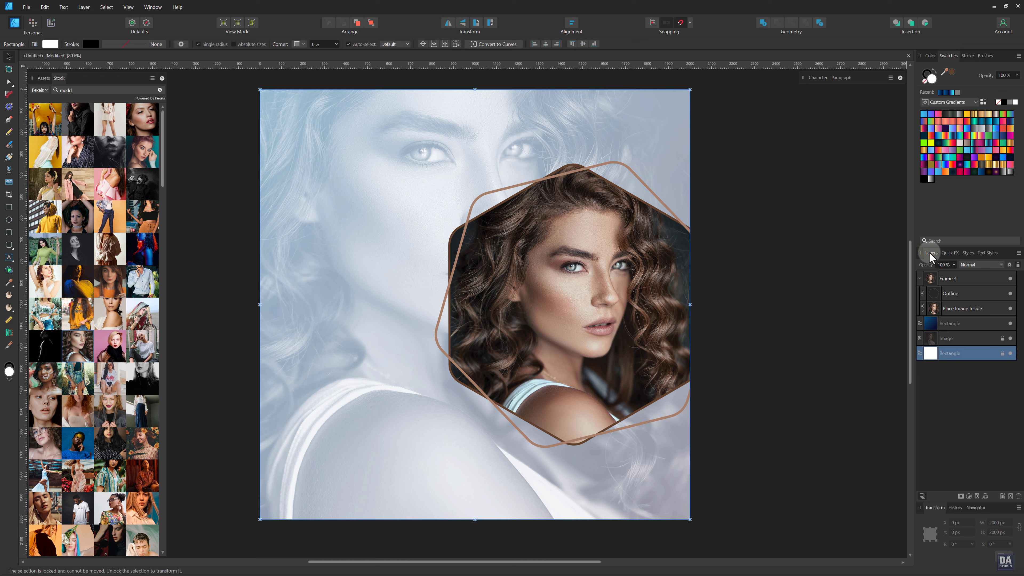
double_click(931, 79)
left_click(885, 170)
left_click_drag(879, 225, 837, 307)
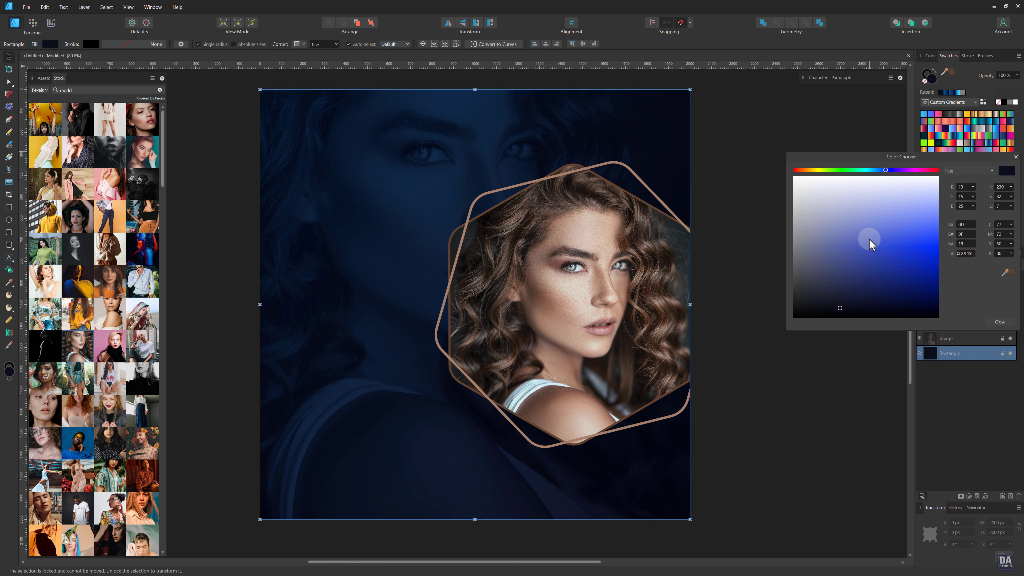
Change the fill of the bottommost background rectangle from navy to a very dark teal.
left_click_drag(885, 170, 869, 184)
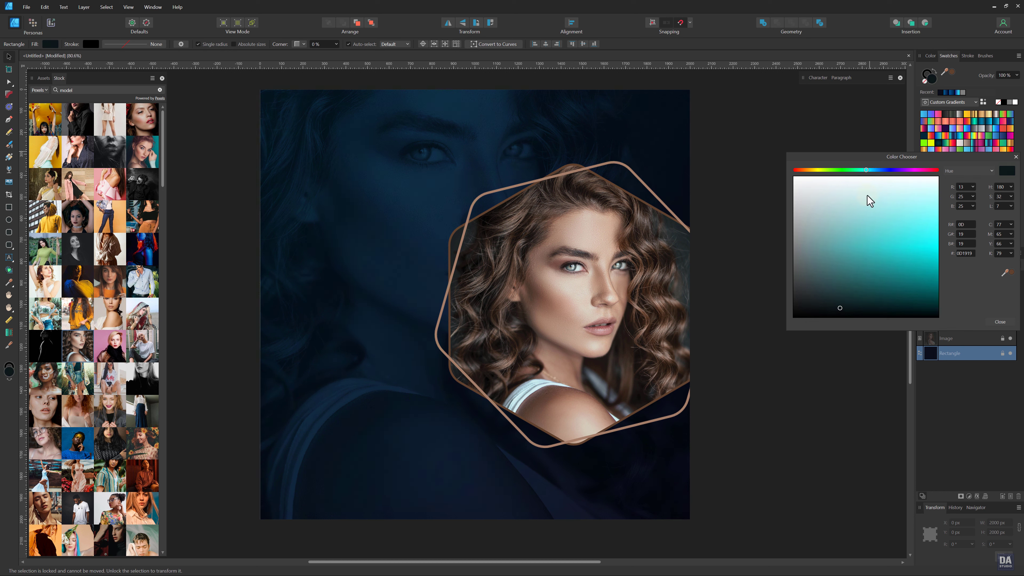
mouse_move(855, 290)
left_mouse_down()
mouse_move(847, 300)
mouse_move(862, 305)
mouse_move(822, 302)
left_mouse_up()
left_click(999, 322)
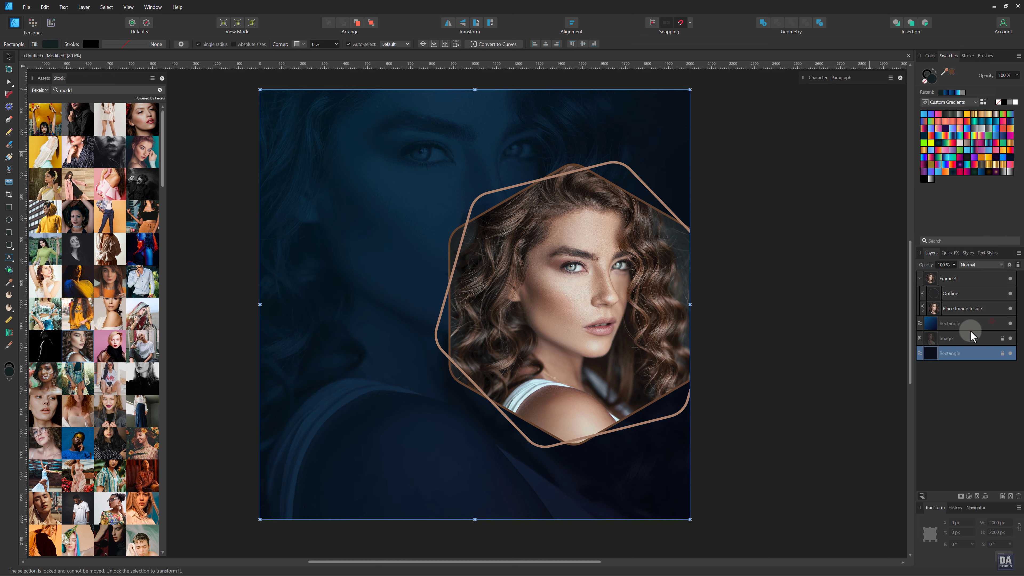
Lower the opacity of the faded background portrait to about 15%.
left_click(954, 338)
left_click(953, 264)
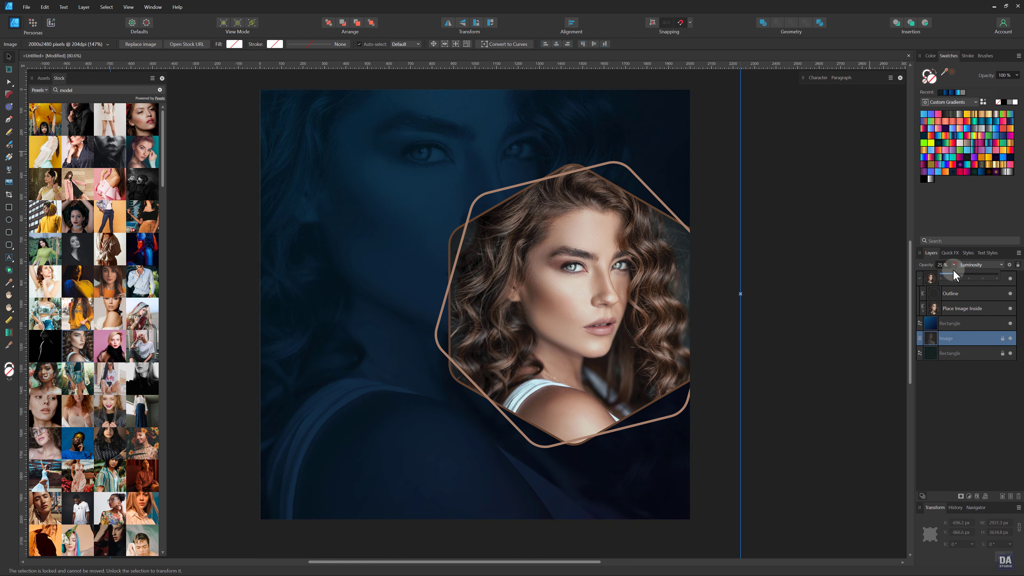
left_click_drag(953, 274, 950, 275)
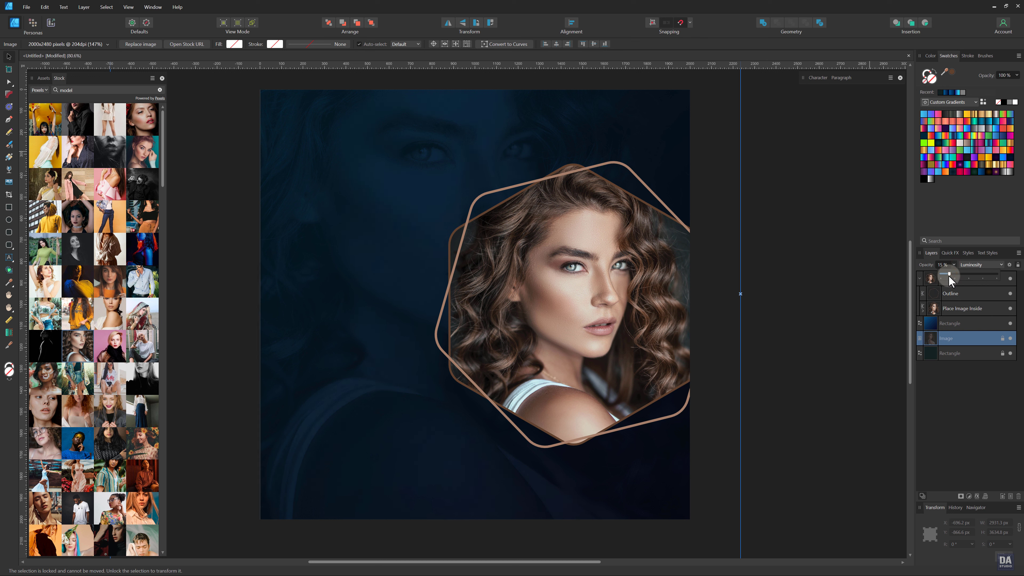
left_click(848, 311)
left_click(851, 313)
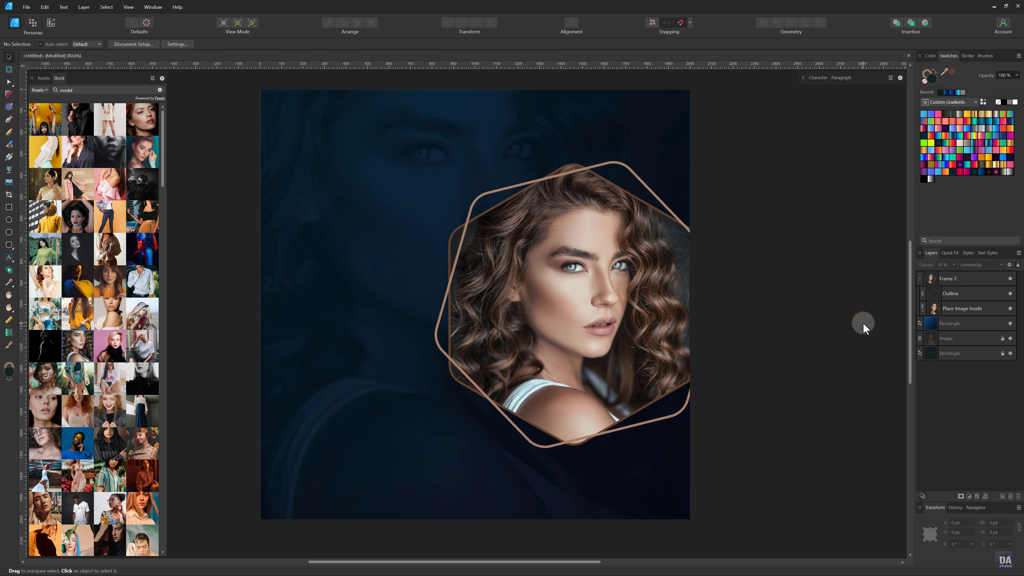
Reduce the opacity of the Overlay gradient rectangle to about 72%.
left_click(940, 326)
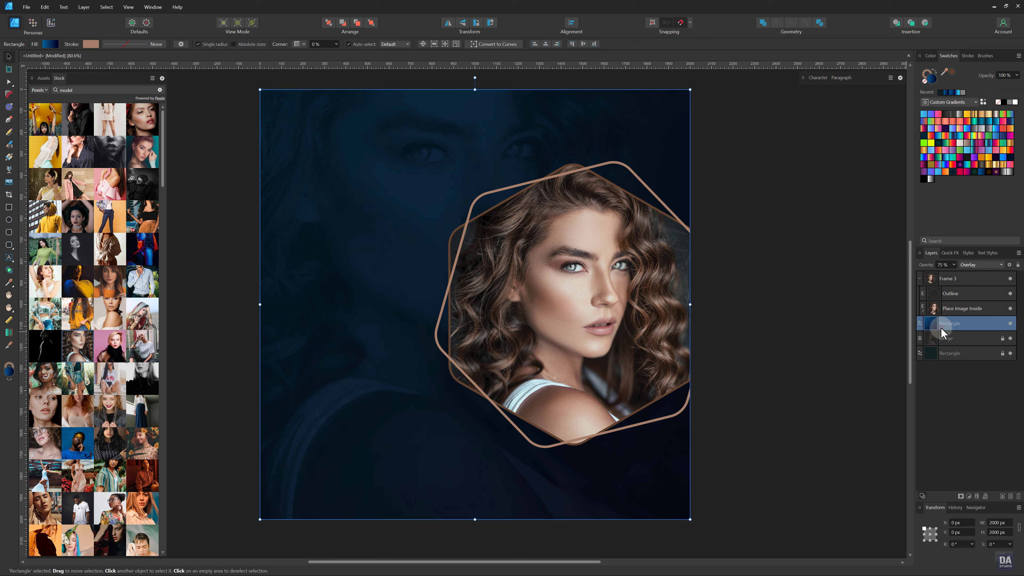
left_click_drag(955, 273, 948, 278)
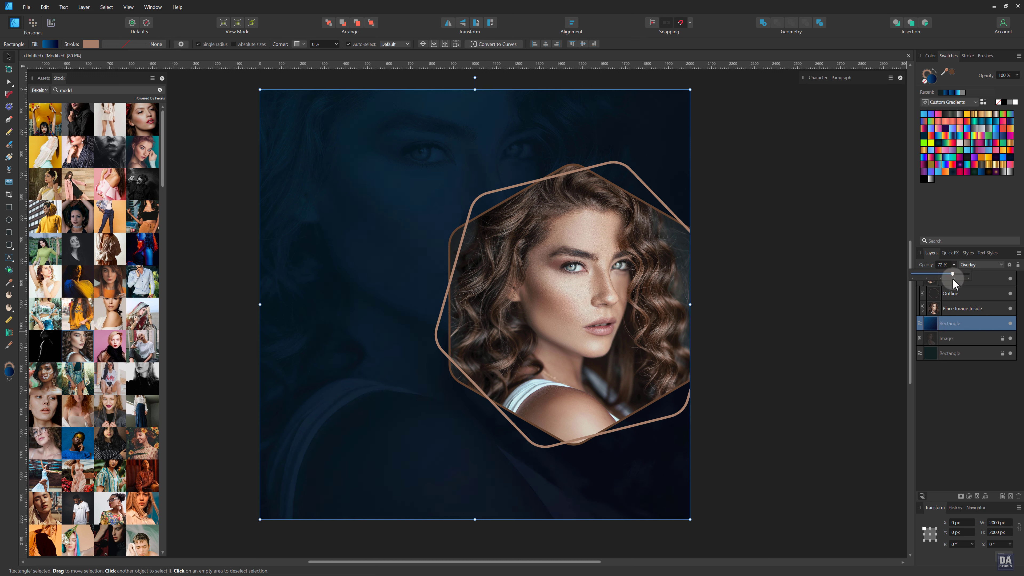
left_click(840, 313)
Move the hexagon-framed portrait slightly upward on the canvas.
left_click(612, 335)
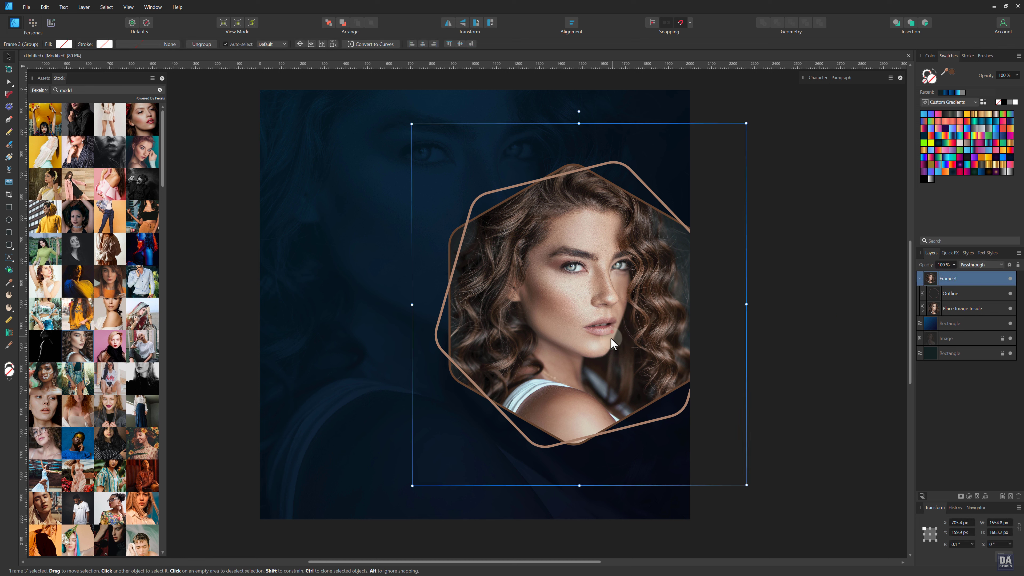
left_click_drag(601, 348, 599, 337)
left_click(704, 346)
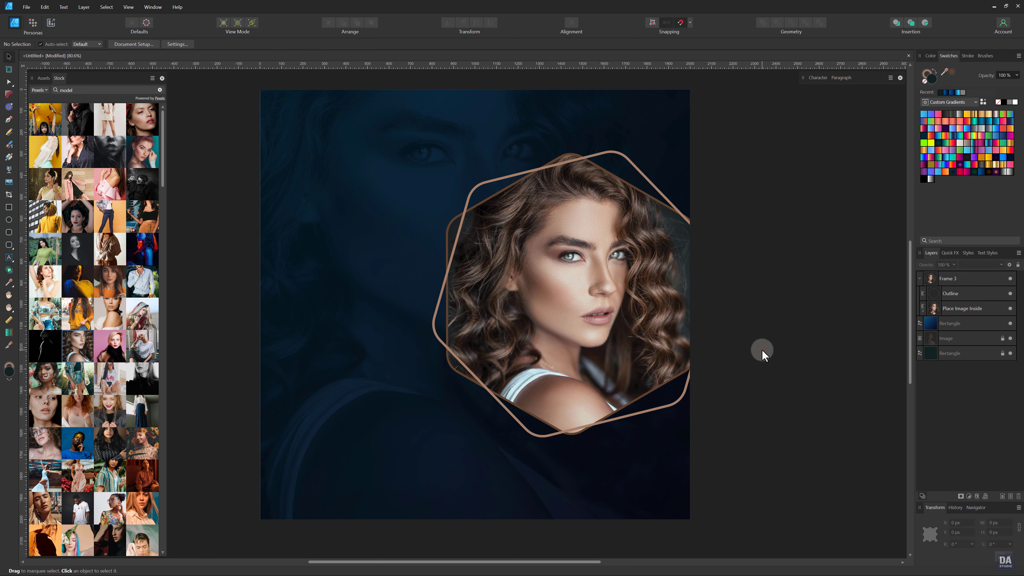
Add an outer shadow to Frame 3 with 75% opacity, about 38.7 px radius and 9.9 px offset.
left_click(669, 347)
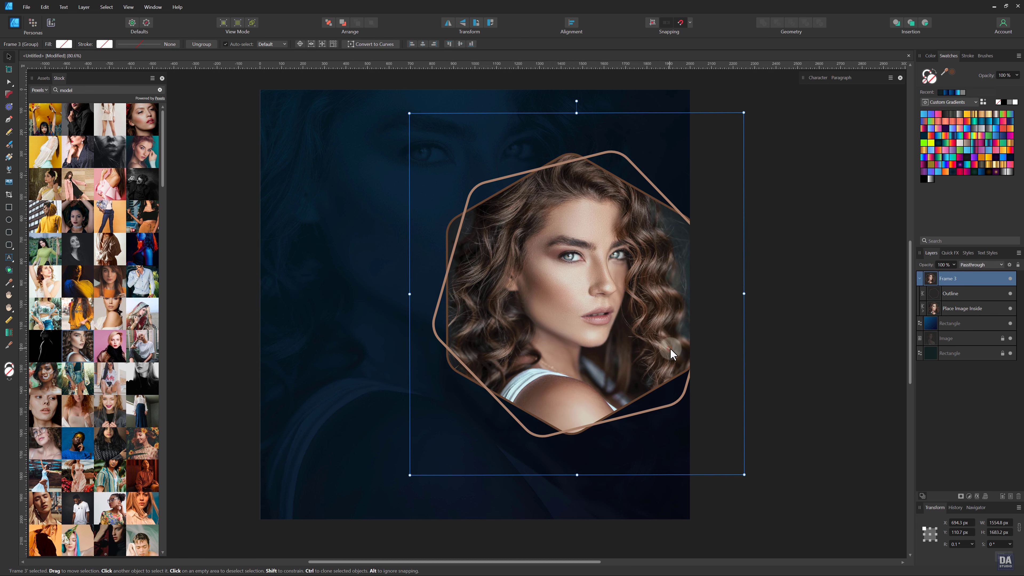
left_click(976, 497)
left_click_drag(486, 176, 812, 177)
scroll(708, 290, "up", 3)
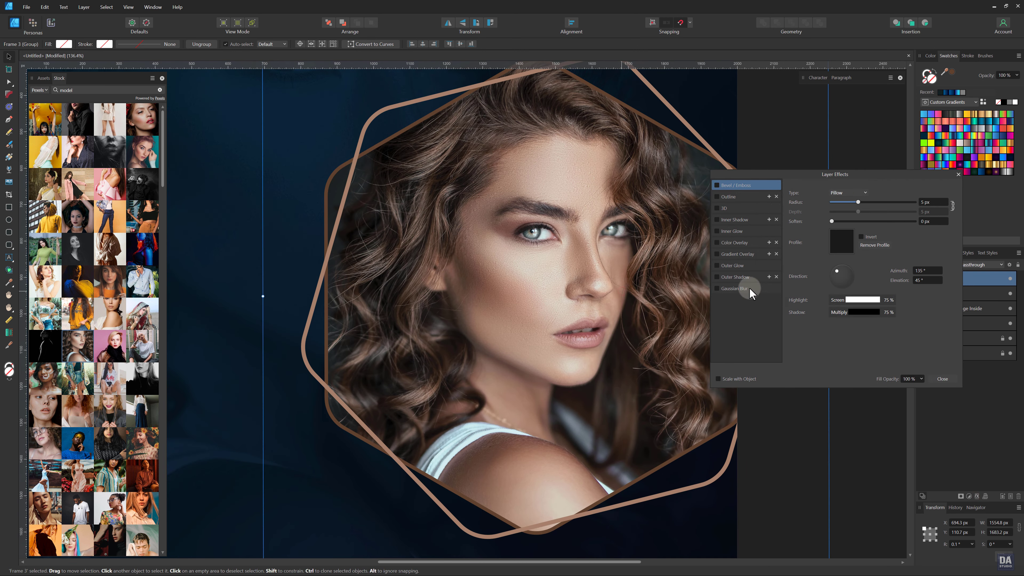
left_click(733, 278)
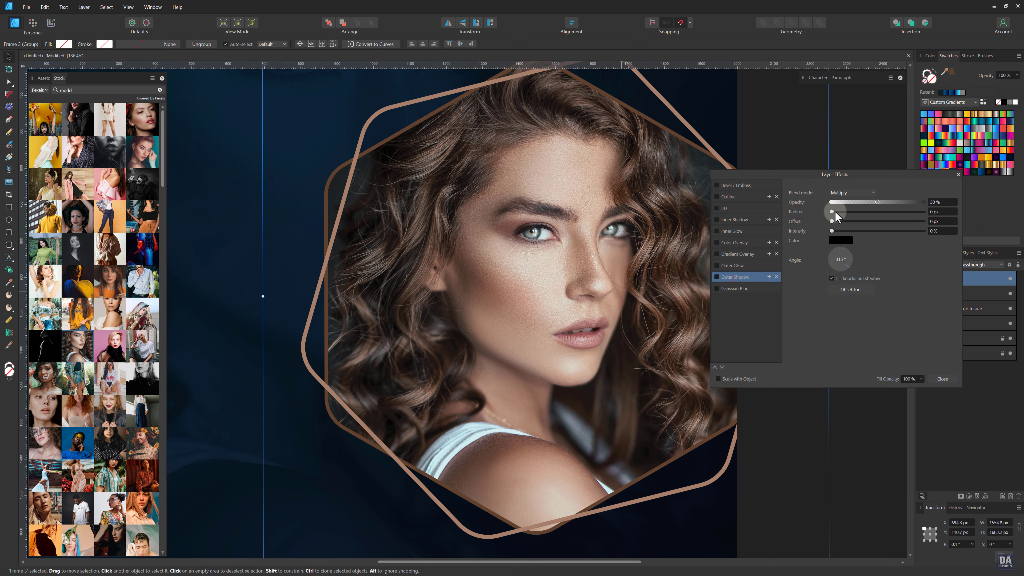
left_click_drag(831, 211, 901, 212)
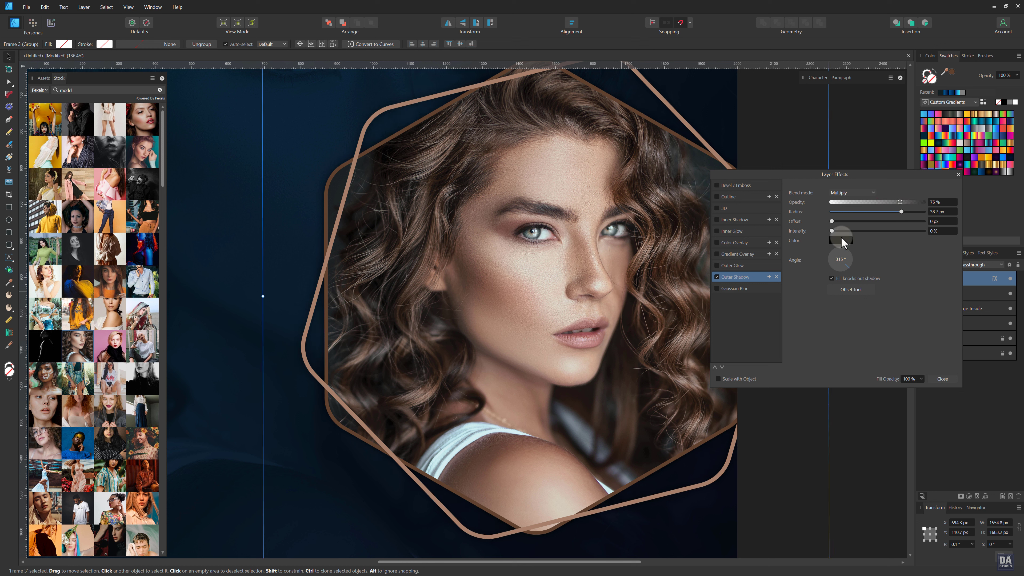
left_click_drag(832, 222, 872, 228)
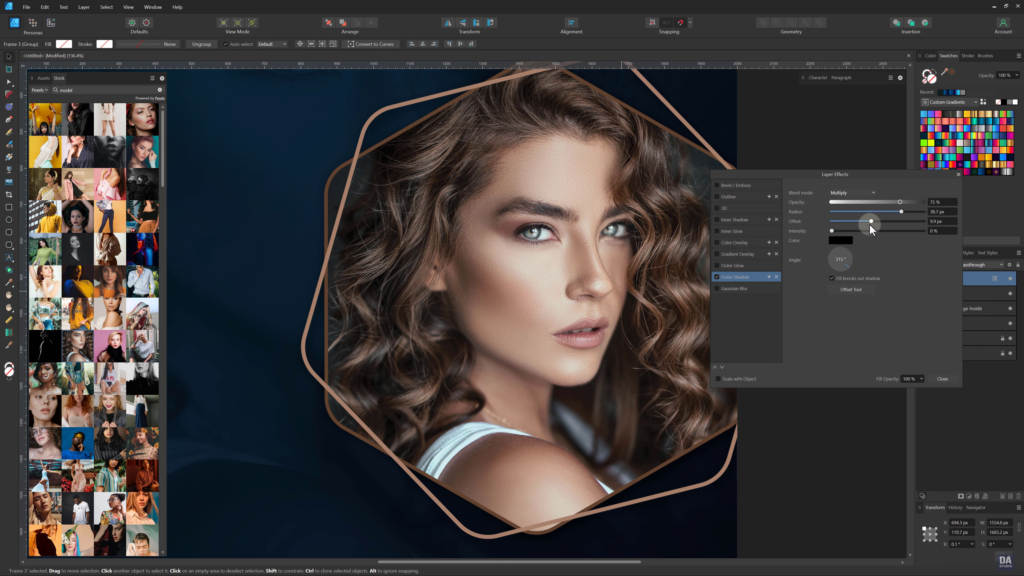
left_click(942, 379)
left_click(856, 389)
Open the Assets By DesignArtStudio collection and place the white Hair & Comb Salon logo above the hexagon frame.
left_click_drag(685, 371, 402, 308)
left_click_drag(562, 366, 548, 406)
scroll(534, 401, "up", 1)
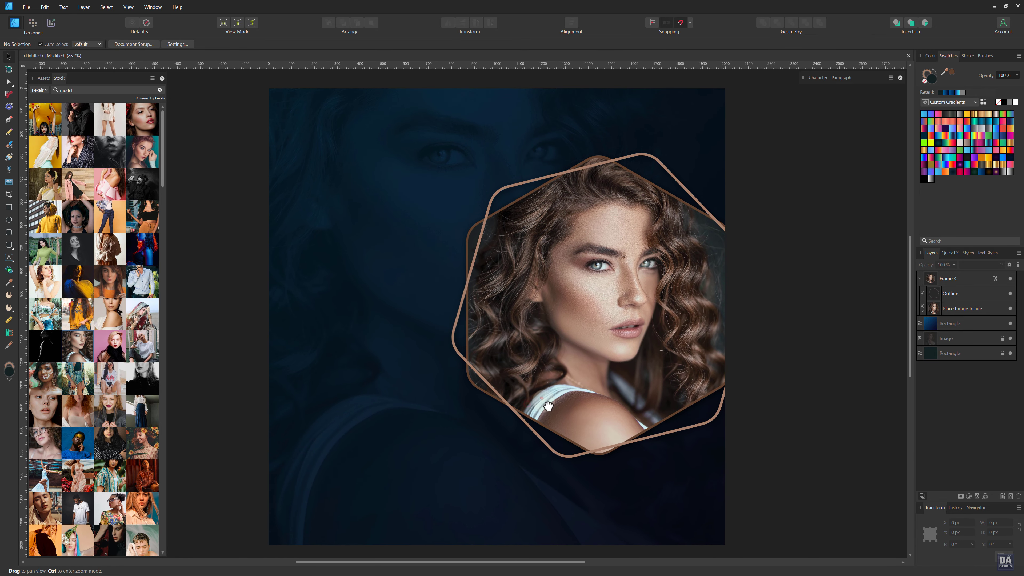
left_click(45, 78)
left_click(61, 100)
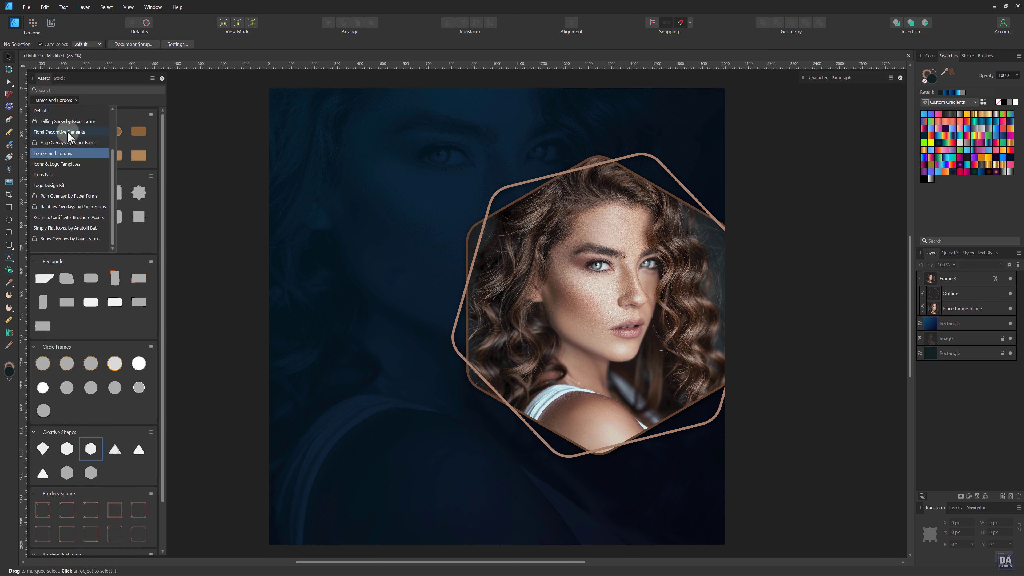
scroll(67, 131, "up", 1)
left_click(75, 122)
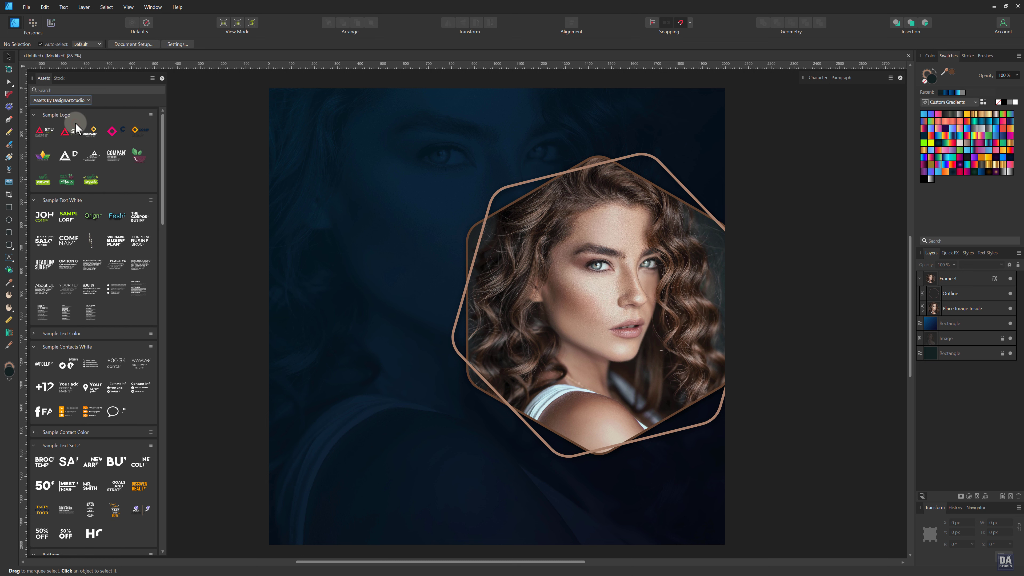
left_click_drag(47, 242, 538, 152)
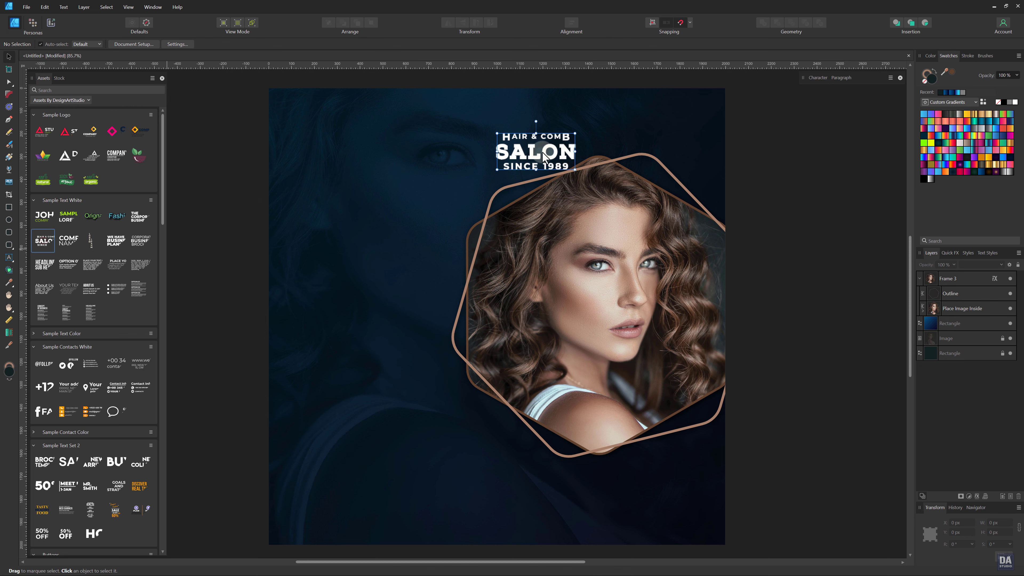
Move the Hair & Comb Salon logo into the upper-right corner of the design.
scroll(648, 122, "up", 3)
left_click_drag(590, 254, 611, 266)
left_click_drag(407, 287, 683, 225)
left_click_drag(748, 208, 741, 203)
left_click(819, 259)
Place the white Design Template Web Banner text block and position it in the design's upper-left corner.
left_click_drag(526, 309, 673, 240)
left_click_drag(395, 282, 462, 293)
scroll(125, 347, "down", 4)
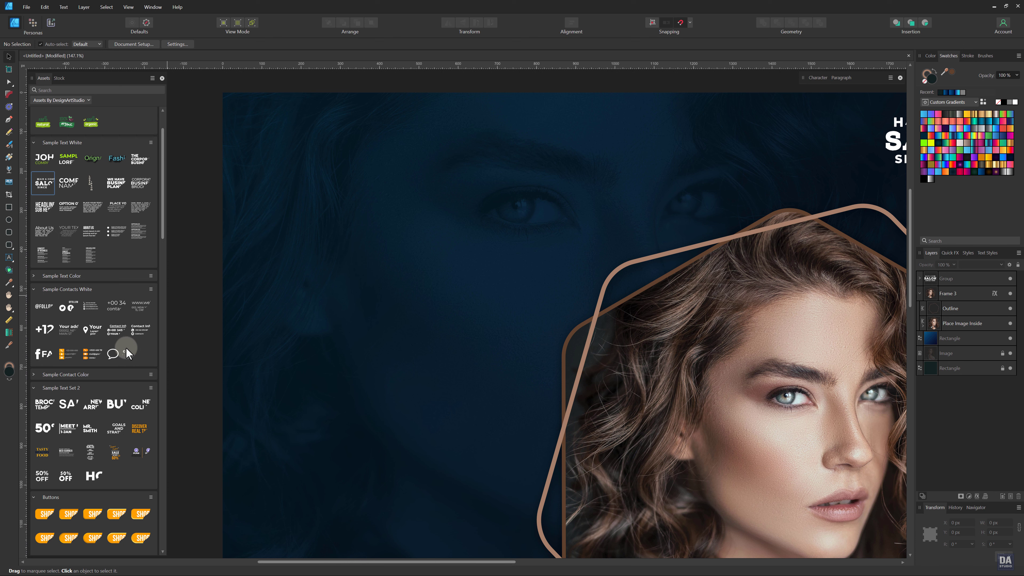
left_click_drag(71, 435, 317, 180)
left_click_drag(390, 199, 445, 220)
left_click(210, 263)
left_click_drag(364, 290, 317, 286)
left_click_drag(362, 343, 366, 237)
left_click_drag(366, 303, 315, 291)
Place the white "The Corporate Business Brochure" heading beside the portrait and enlarge it to about 761 px wide.
left_click_drag(139, 139, 491, 325)
key("ctrl+z")
left_click_drag(411, 280, 510, 319)
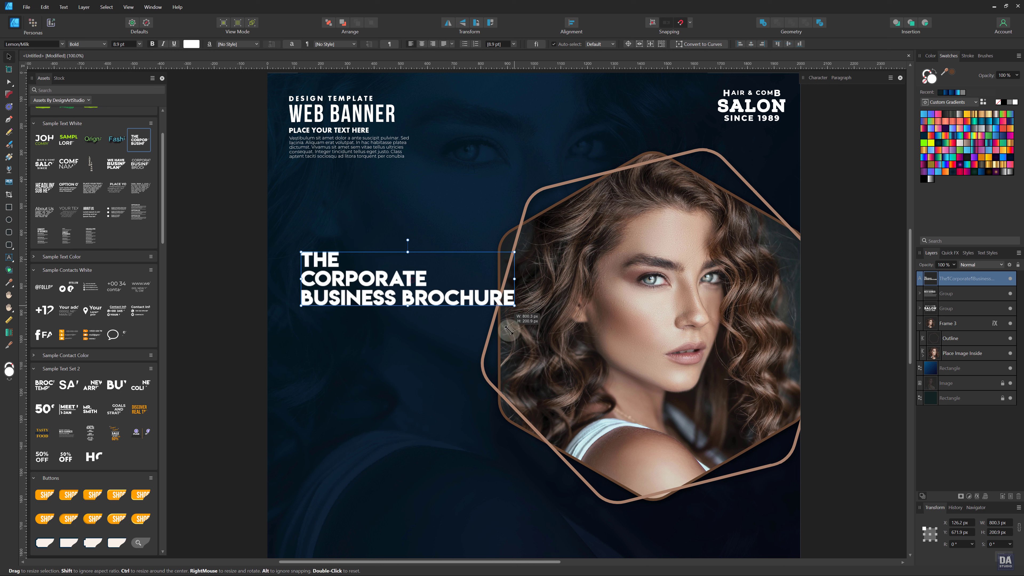
Replace the heading text with "We Care", "For Your" and "Hair" on three lines.
double_click(428, 297)
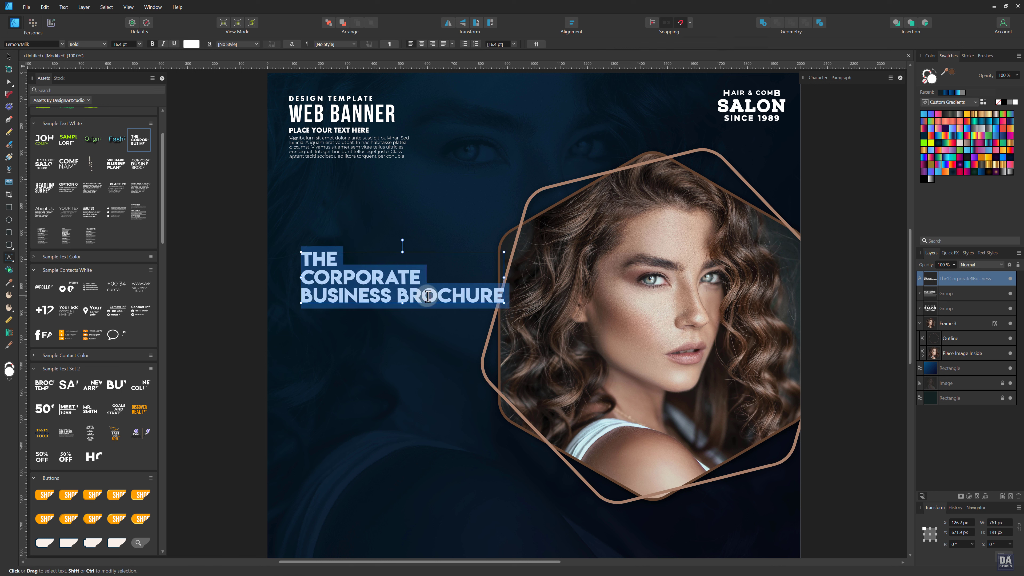
type("WE")
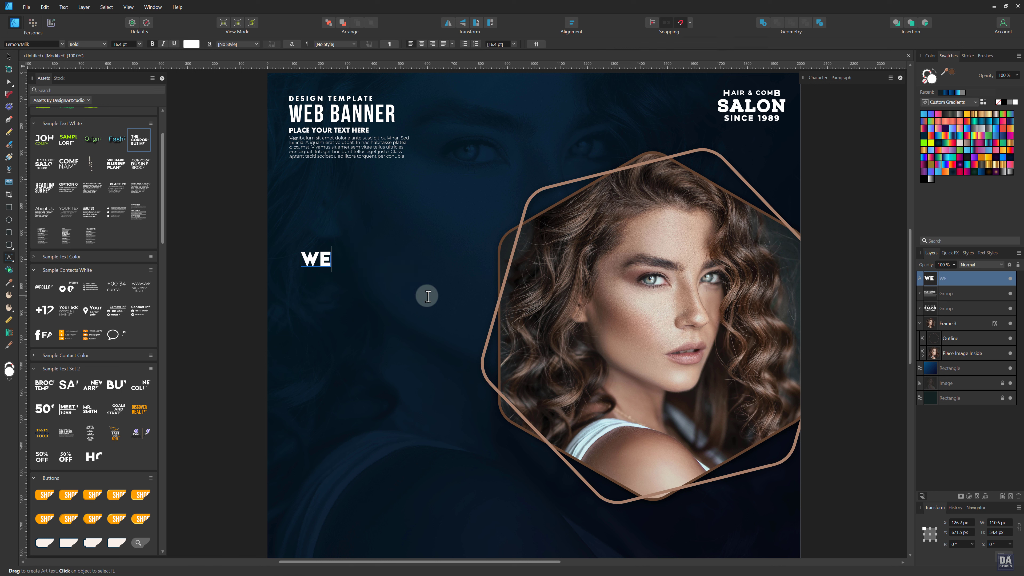
key("BackSpace")
type("E CARE ")
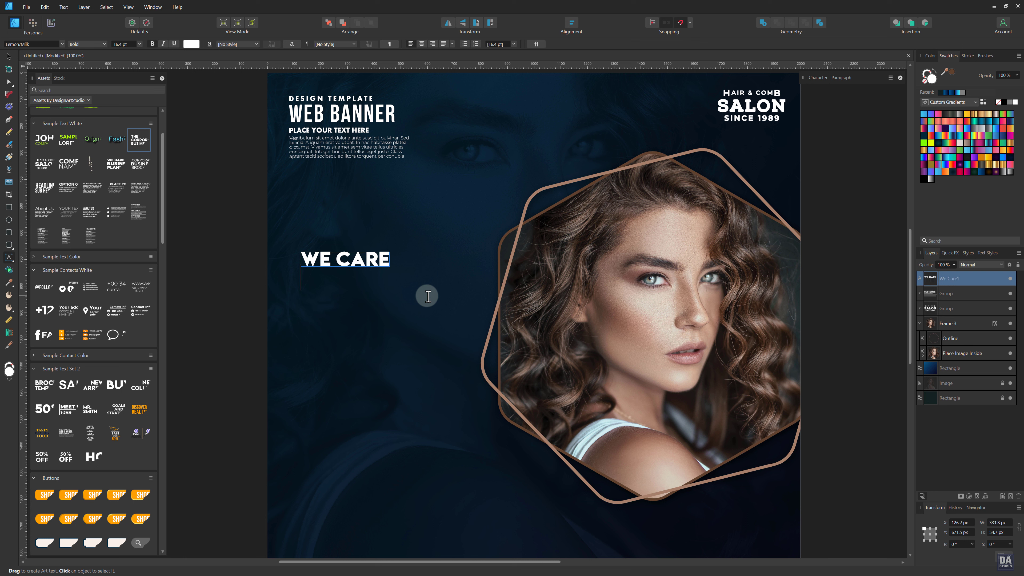
type("FOR YOUR")
key("Return")
type("HAIR")
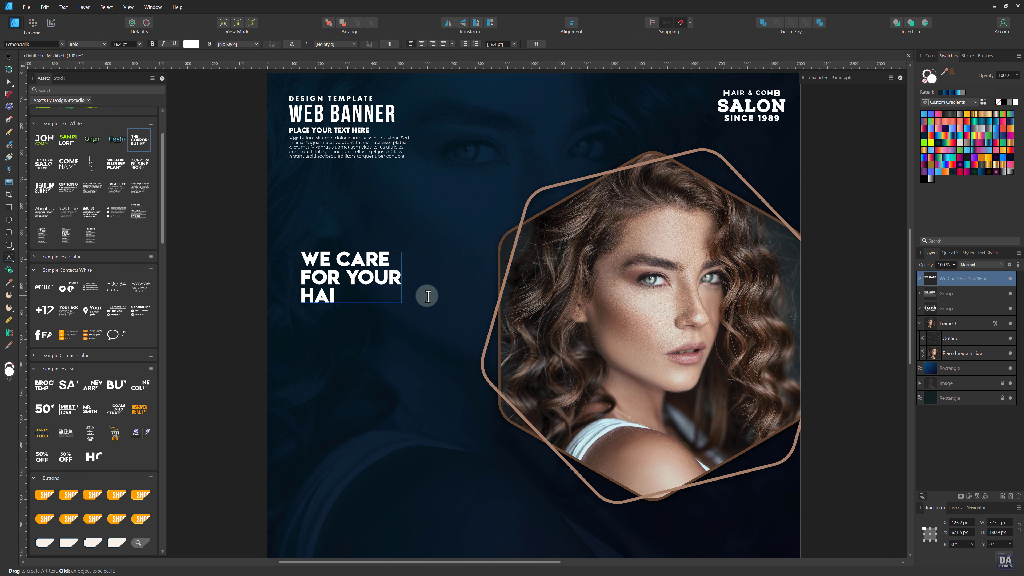
Set the heading's font to Merrycle, enlarge it to about 590 px wide and align it with the Web Banner text.
left_click(9, 56)
mouse_move(402, 304)
left_mouse_down()
mouse_move(457, 358)
mouse_move(496, 351)
mouse_move(406, 292)
mouse_move(415, 291)
left_mouse_up()
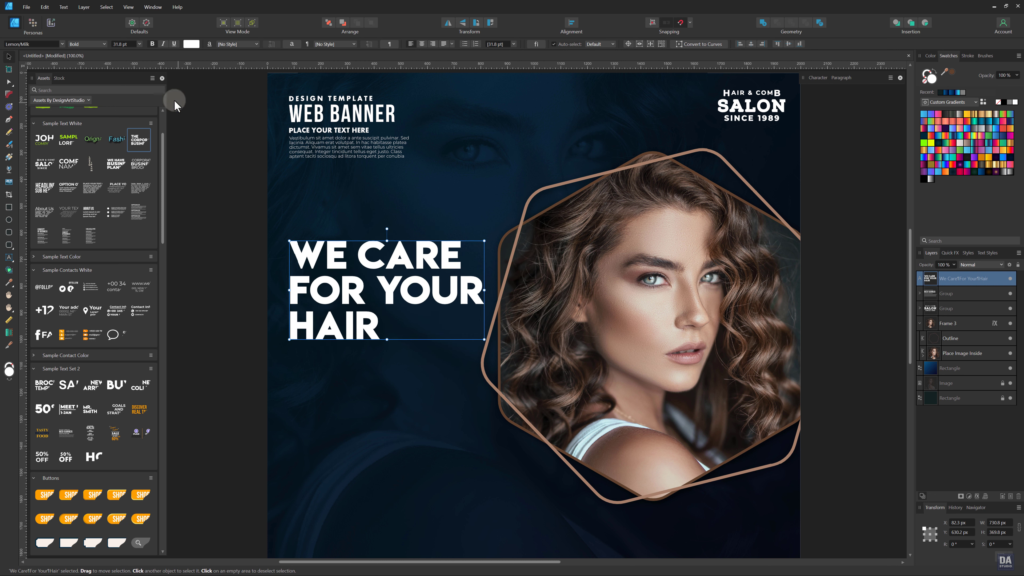
left_click(63, 44)
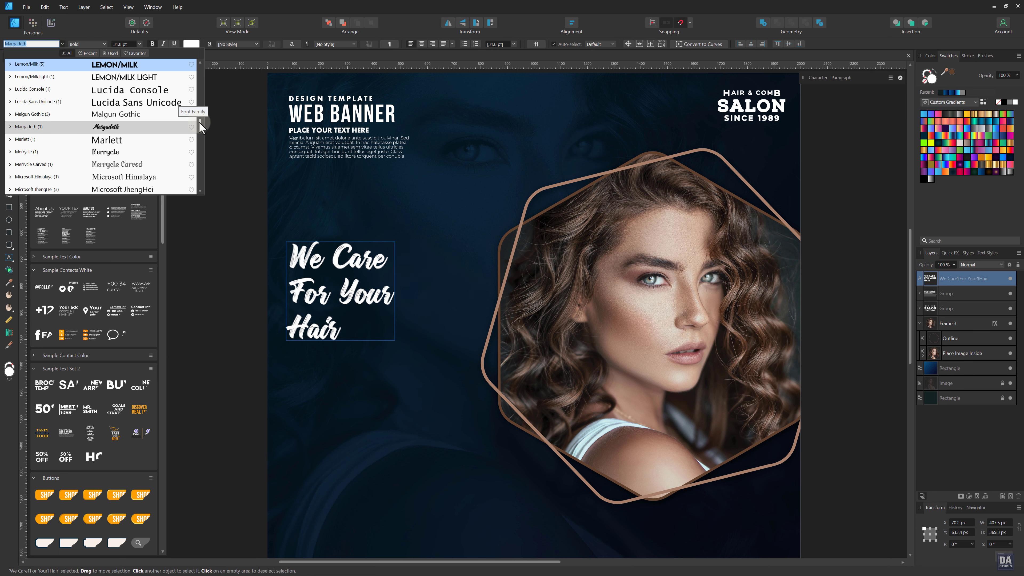
scroll(200, 124, "down", 3)
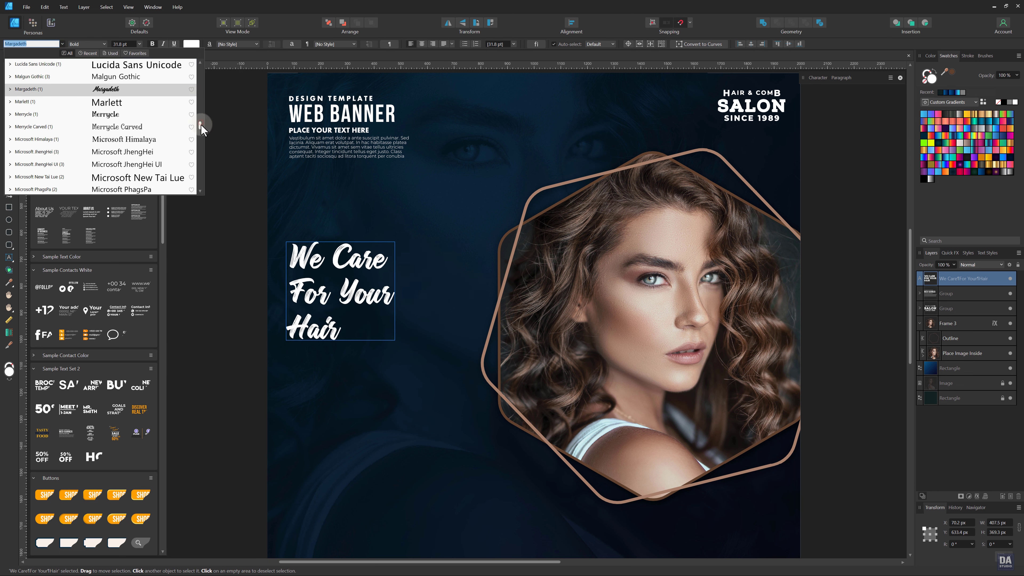
left_click(156, 114)
left_click_drag(397, 340, 465, 360)
left_click_drag(416, 323, 416, 303)
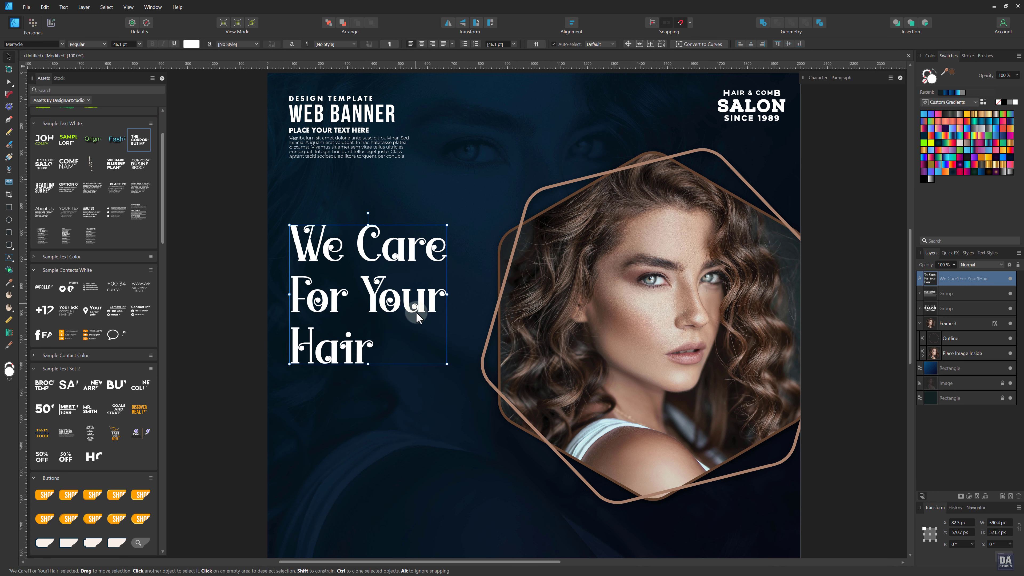
Place the orange Shop Now button below the heading, sized about 480 px wide.
key("space")
left_click_drag(365, 451, 365, 449)
left_click_drag(351, 409, 336, 432)
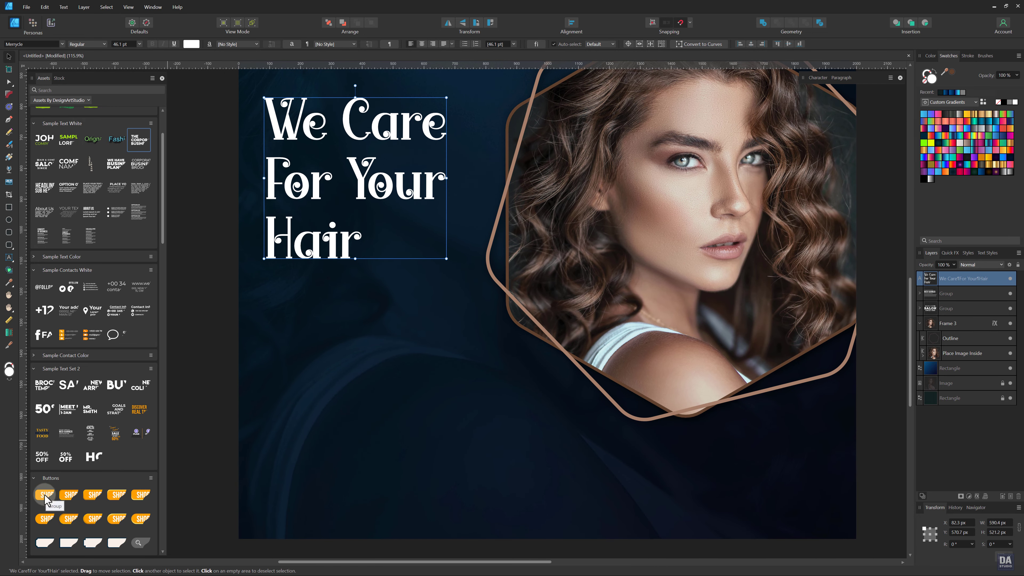
left_click_drag(255, 401, 415, 344)
Change the button's label from Shop Now to BOOK NOW.
double_click(363, 343)
double_click(362, 340)
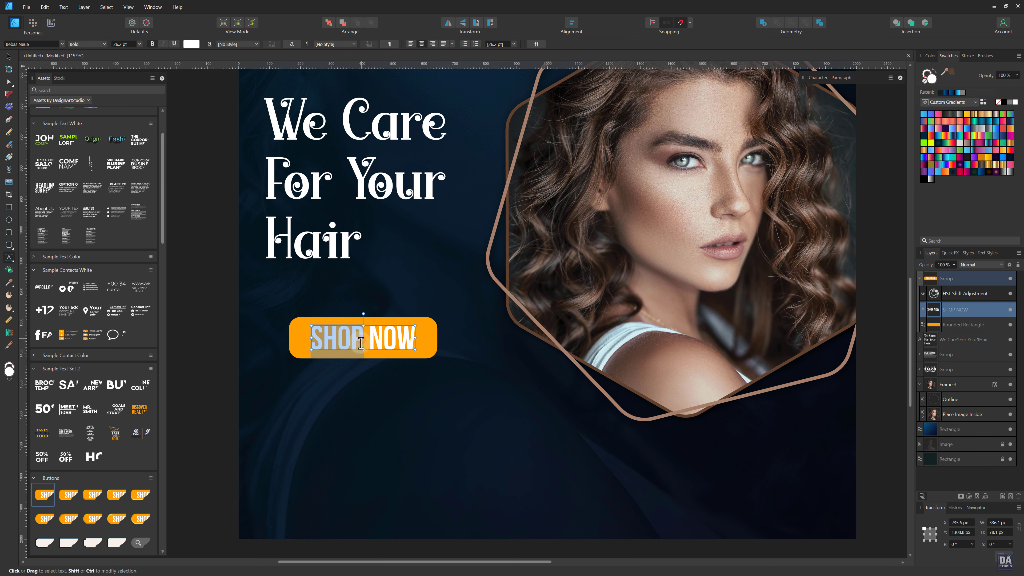
type("BOOK")
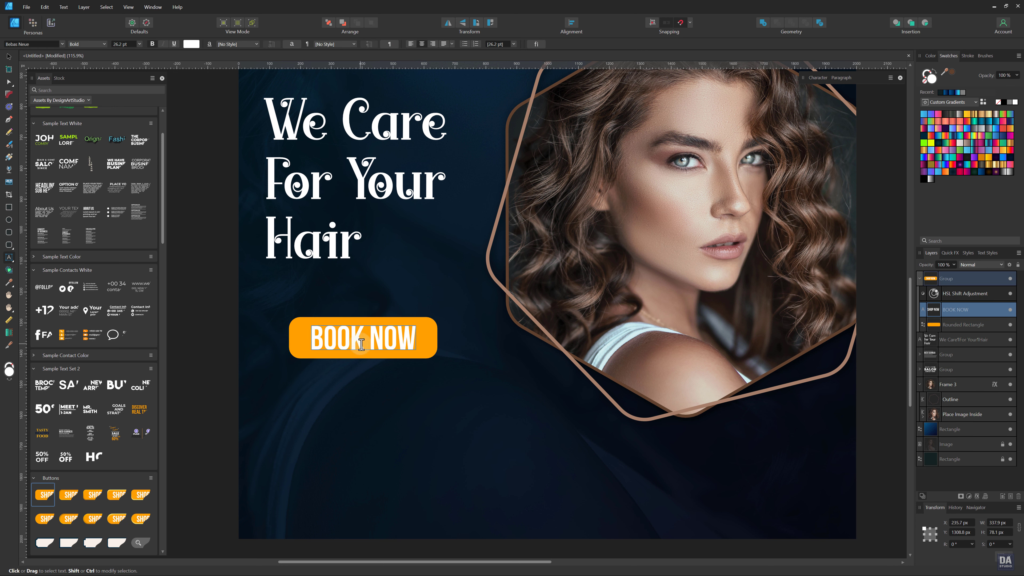
left_click(8, 56)
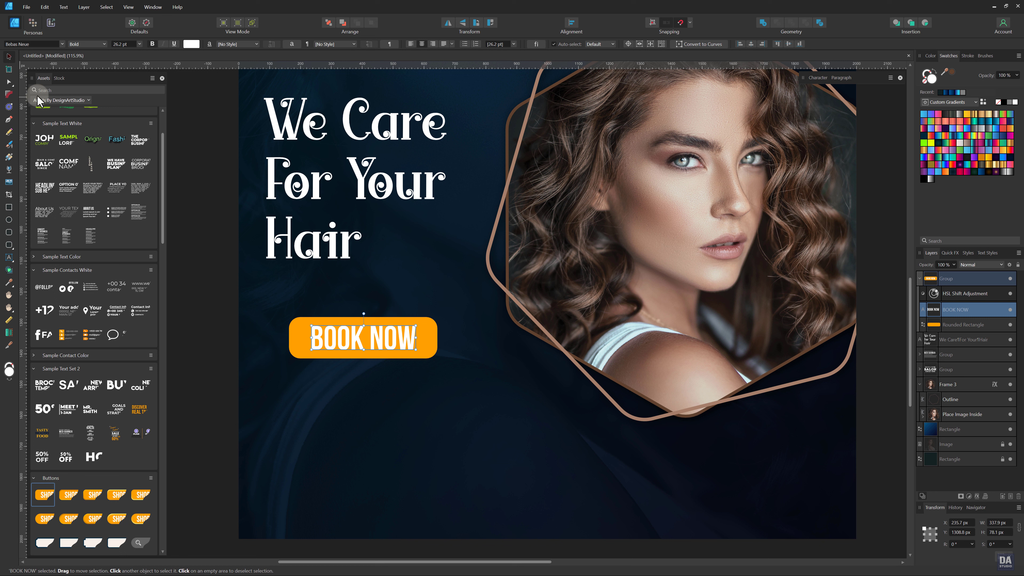
Restyle the BOOK NOW button's rounded rectangle with no fill and a brown outline 0.6 pt wide.
left_click(428, 333)
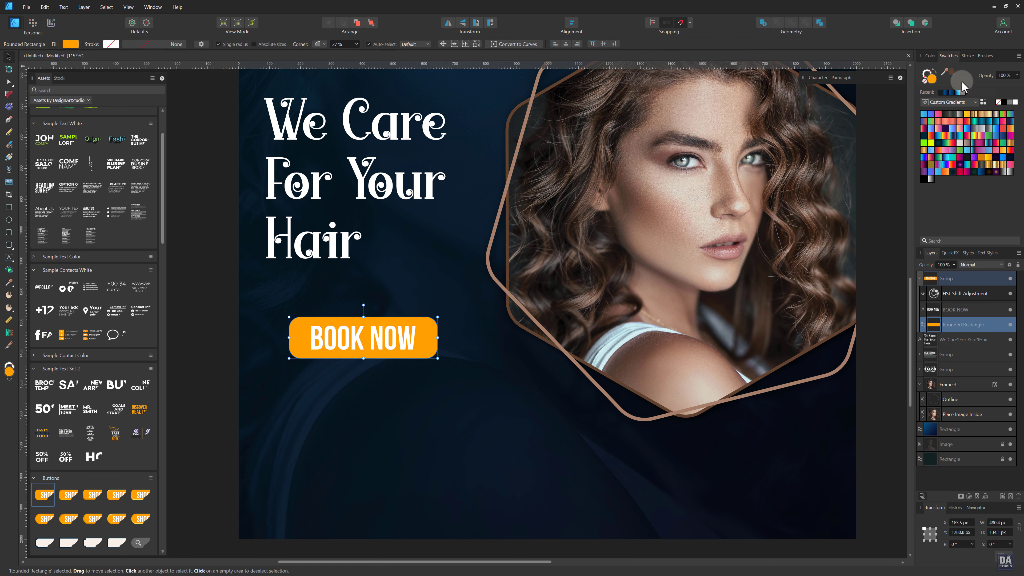
left_click(952, 72)
left_click(935, 73)
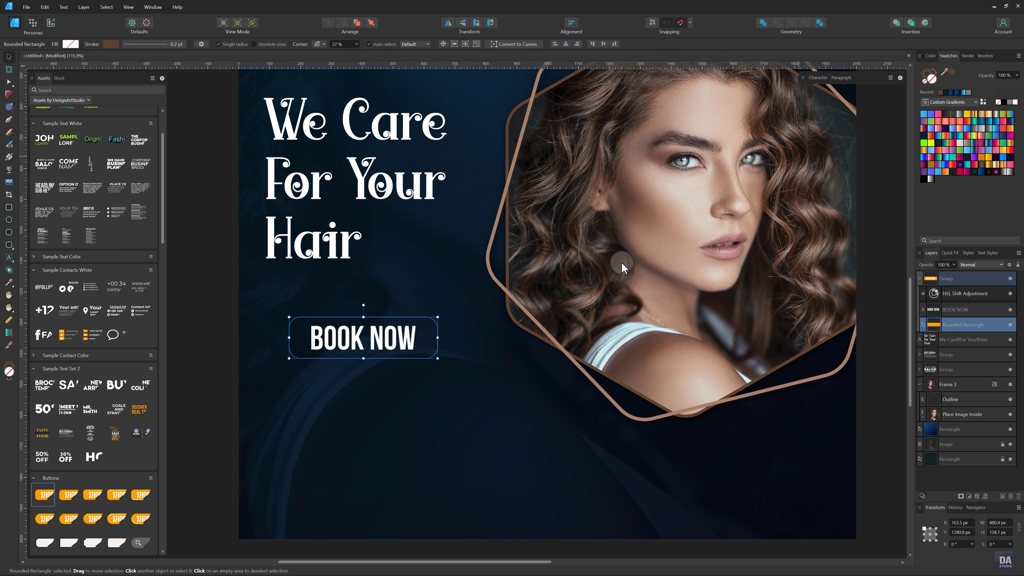
left_click(967, 56)
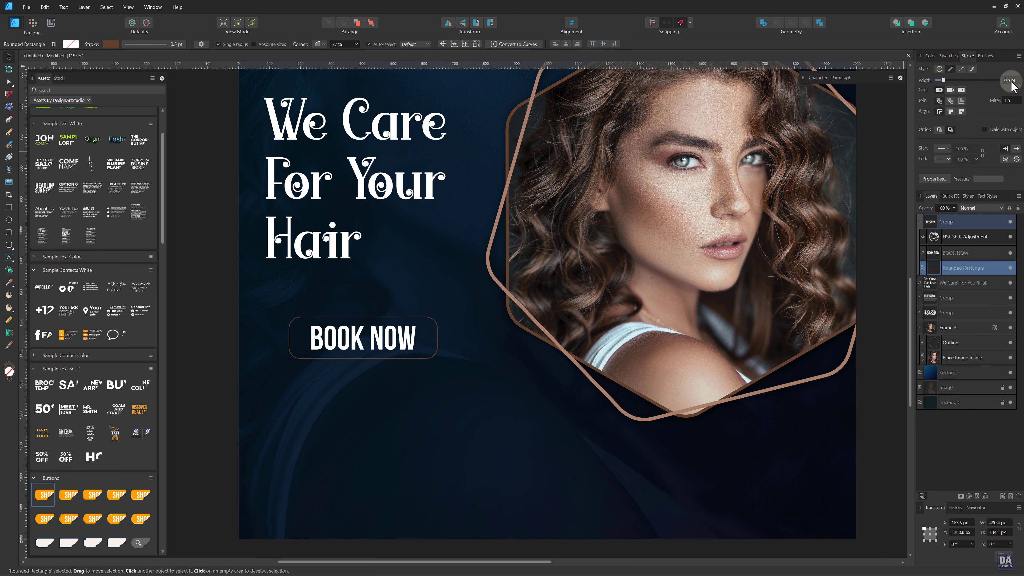
scroll(1011, 82, "up", 1)
left_click(888, 166)
left_click_drag(544, 386, 527, 374)
left_click_drag(542, 421, 539, 401)
scroll(480, 427, "up", 2)
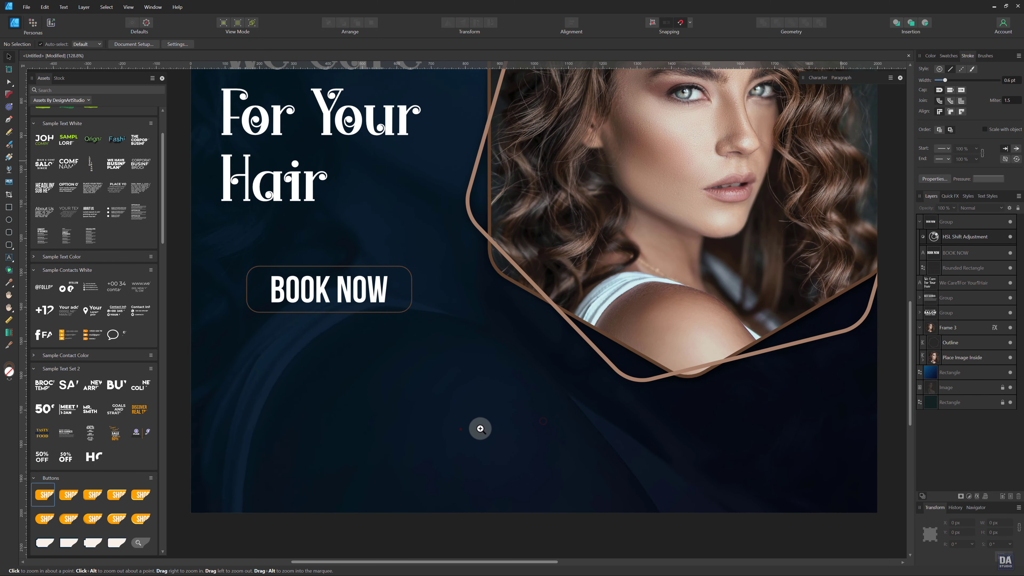
left_click_drag(457, 445, 473, 427)
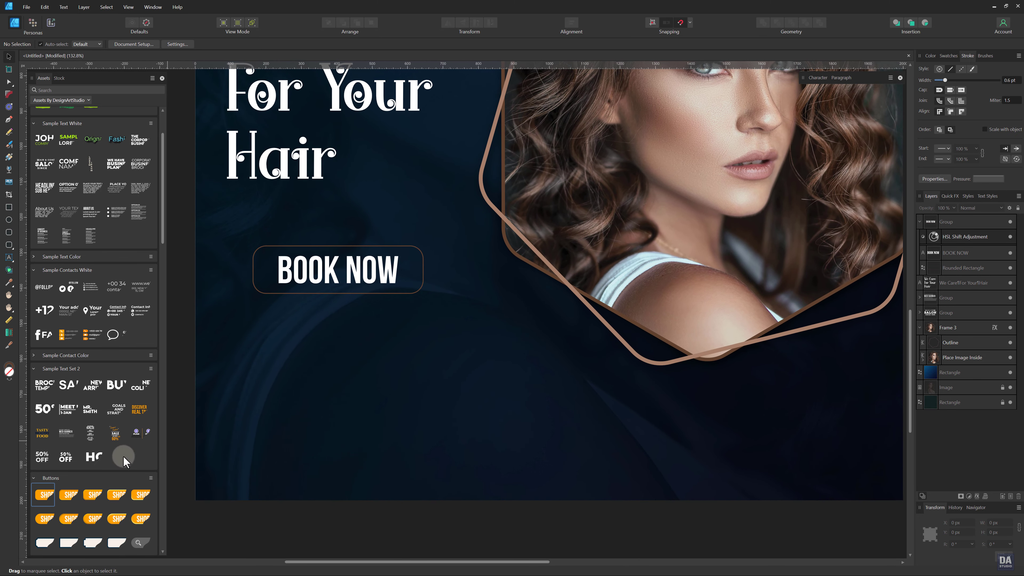
scroll(114, 459, "down", 2)
scroll(114, 462, "down", 1)
scroll(104, 452, "up", 3)
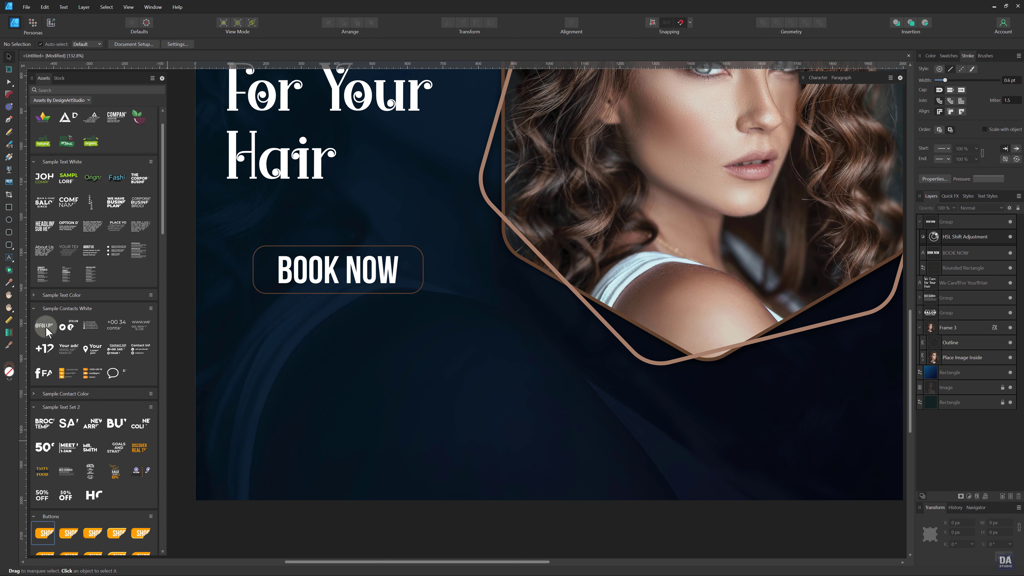
left_click_drag(45, 332, 440, 406)
left_click_drag(514, 417, 526, 427)
key("ctrl+1")
left_click_drag(445, 418, 713, 469)
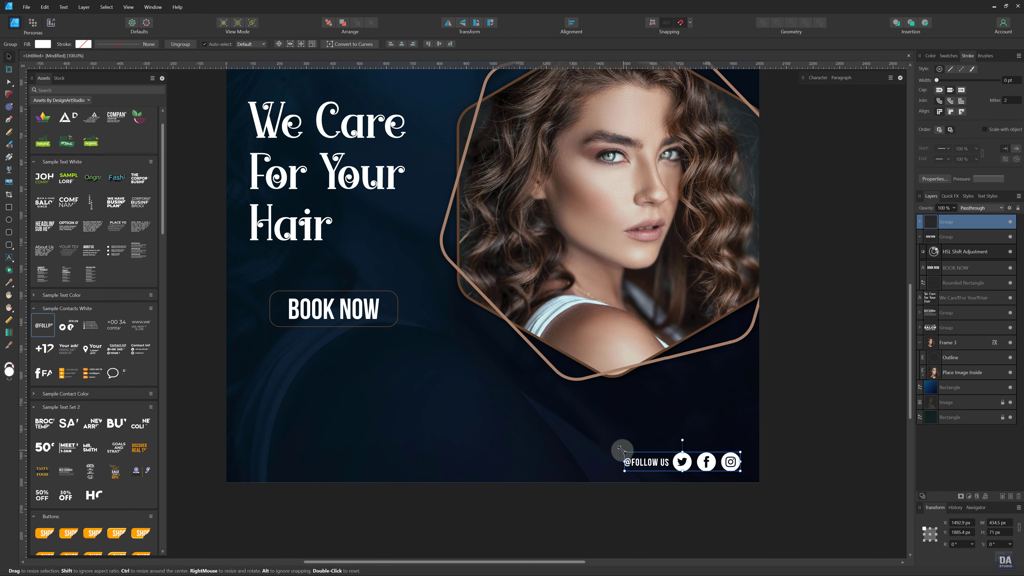
left_click_drag(626, 450, 641, 453)
left_click_drag(709, 467, 696, 472)
left_click(809, 463)
Draw a brown-filled rectangle of about 732 × 188 px below the BOOK NOW button, slightly overhanging the banner's left edge.
left_click_drag(379, 459, 468, 458)
mouse_move(332, 450)
left_mouse_down()
mouse_move(345, 448)
mouse_move(331, 465)
left_mouse_up()
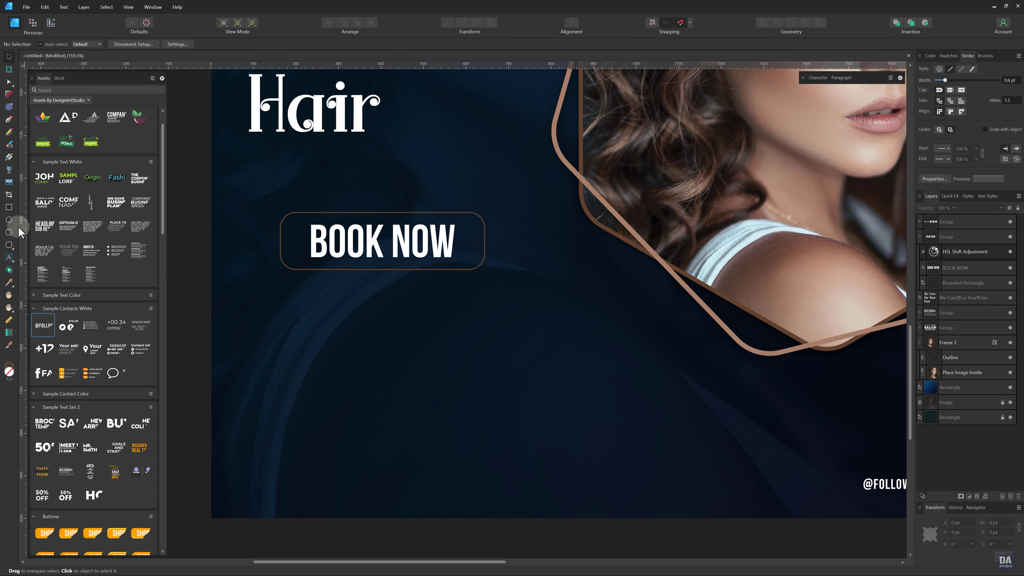
left_click(8, 207)
mouse_move(198, 341)
left_mouse_down()
mouse_move(435, 441)
mouse_move(497, 406)
mouse_move(510, 421)
left_mouse_up()
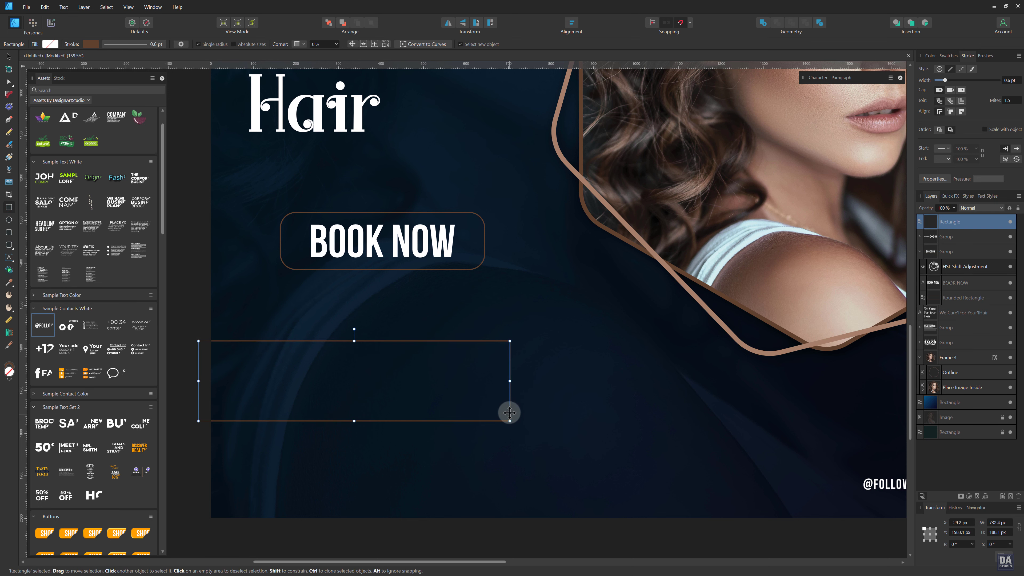
left_click(949, 56)
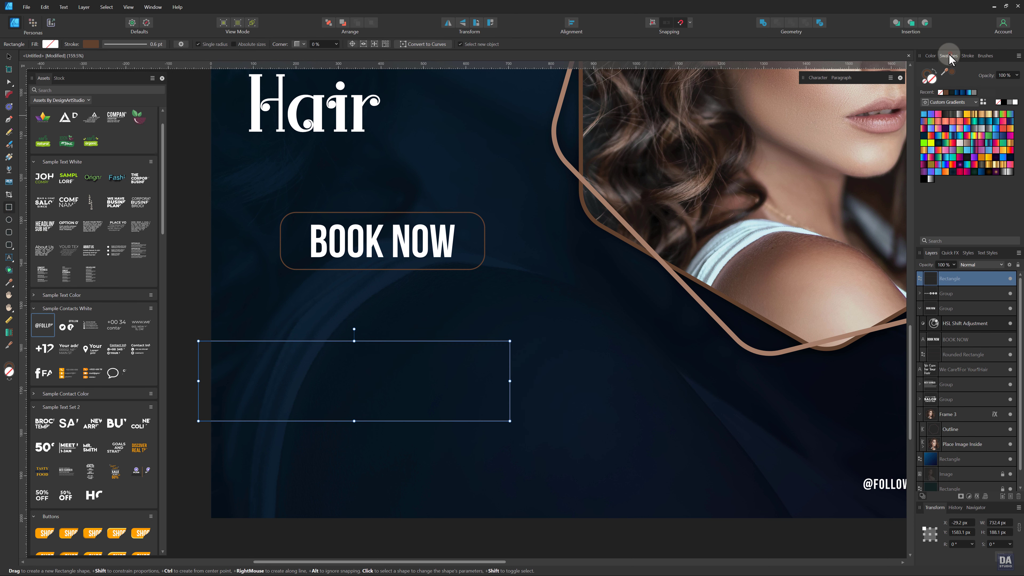
left_click(936, 72)
key("v")
left_click_drag(445, 382, 455, 382)
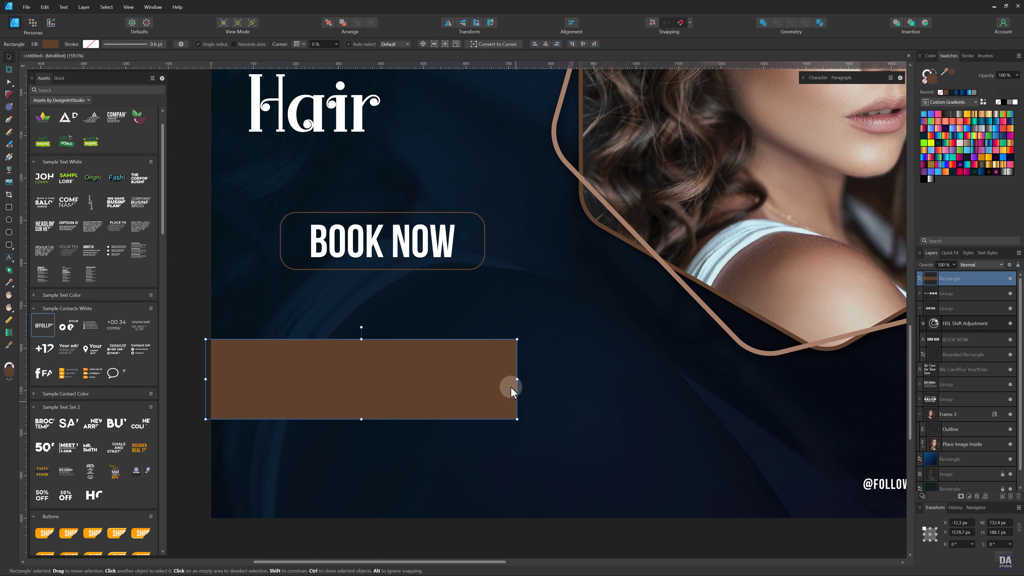
Convert the brown rectangle to curves to slant its right end inward at the bottom, and round its two right corners.
left_click(505, 48)
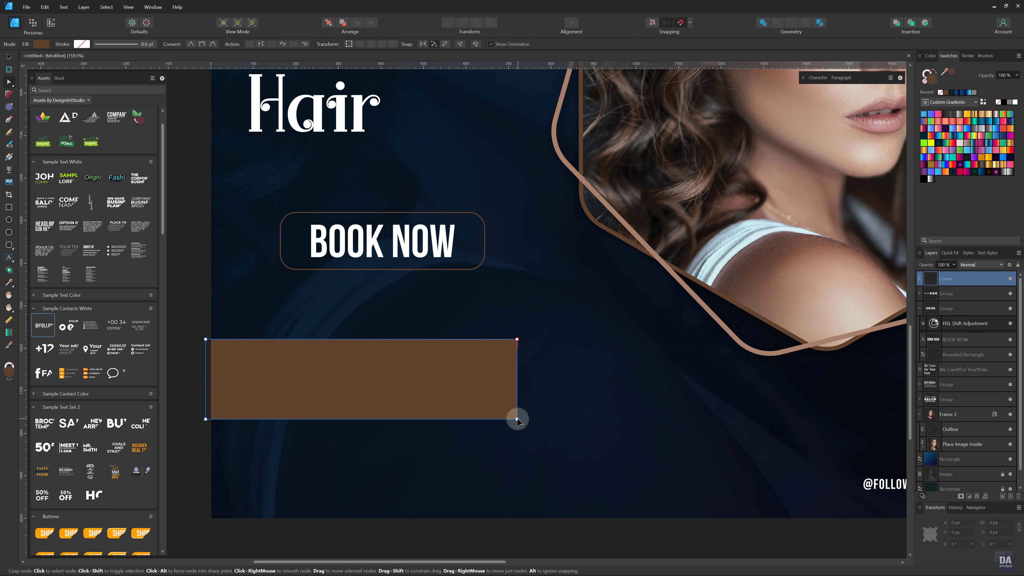
left_click_drag(518, 419, 496, 420)
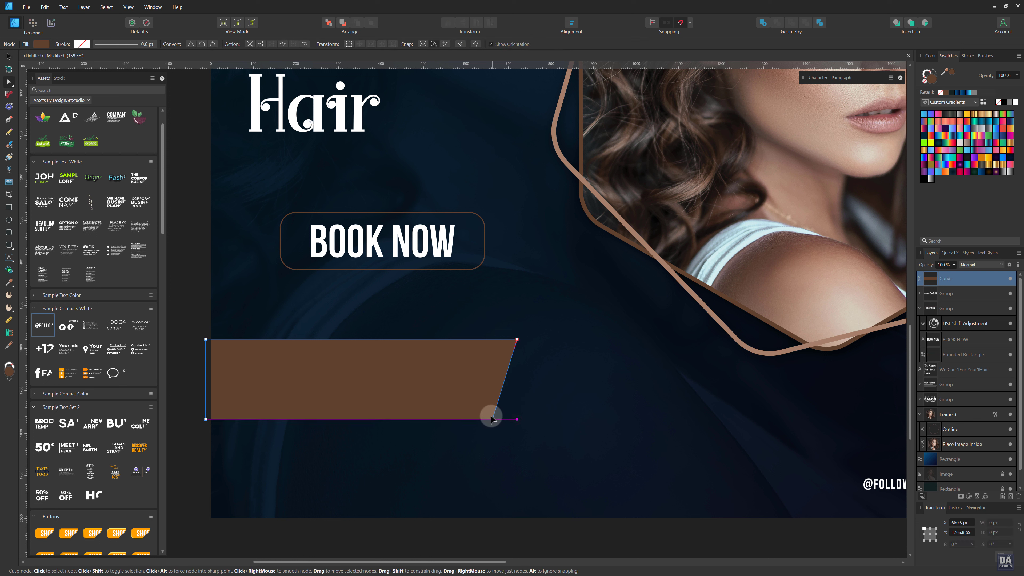
key("c")
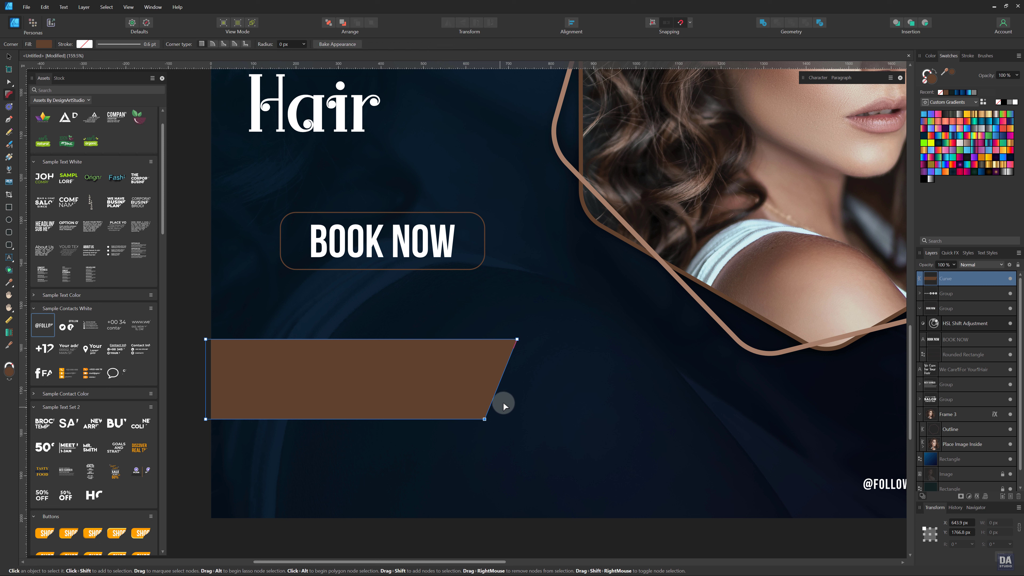
left_click_drag(531, 329, 472, 415)
left_click(409, 446)
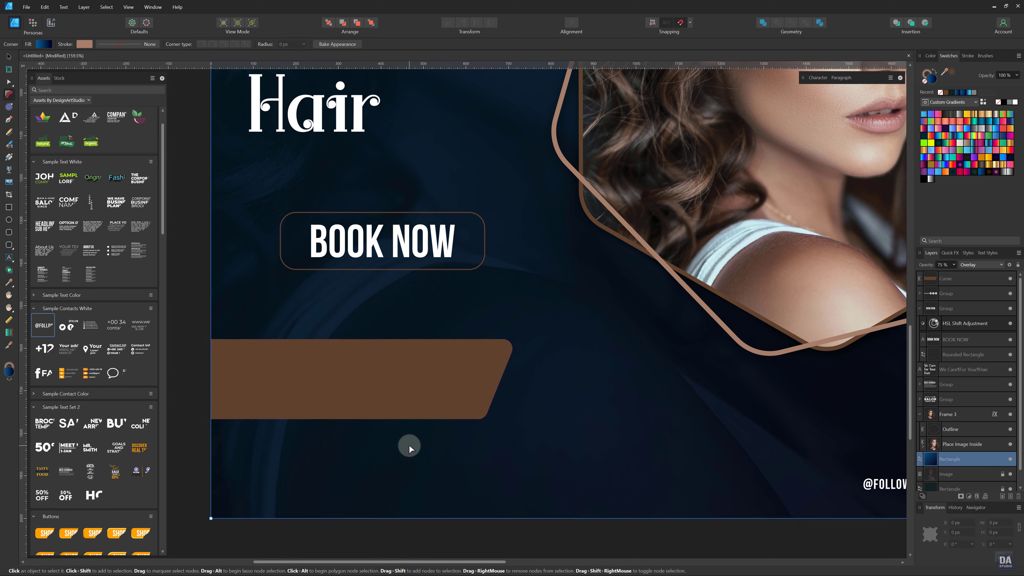
key("v")
left_click(189, 422)
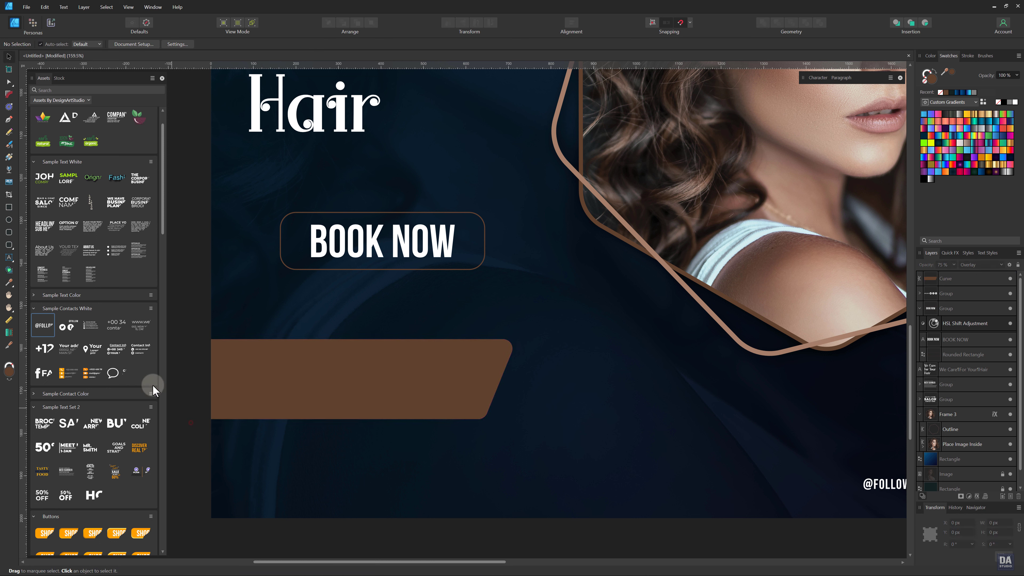
Place the white two-line phone and e-mail contact text asset on the brown bar.
scroll(120, 359, "up", 1)
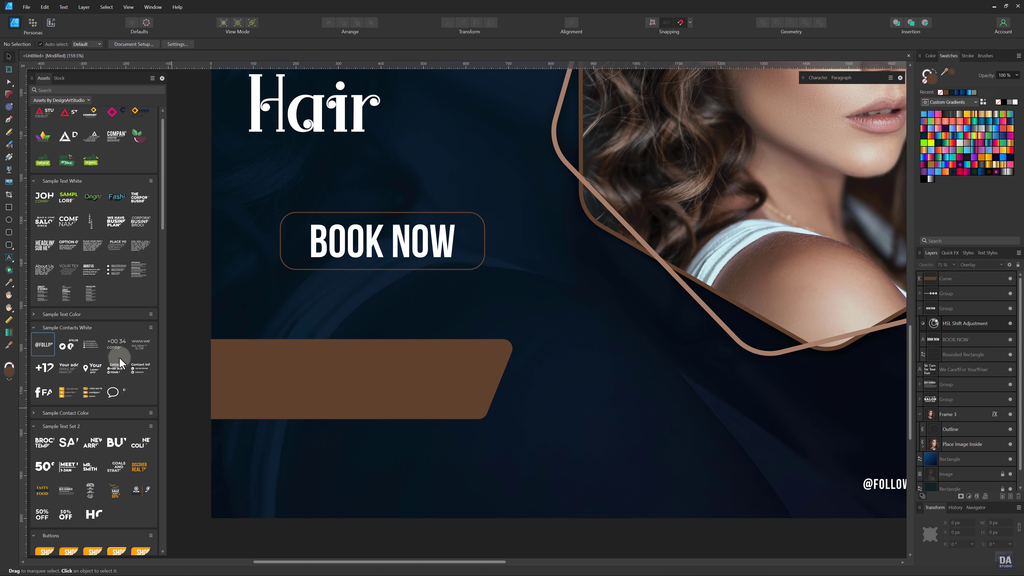
left_click_drag(118, 346, 359, 389)
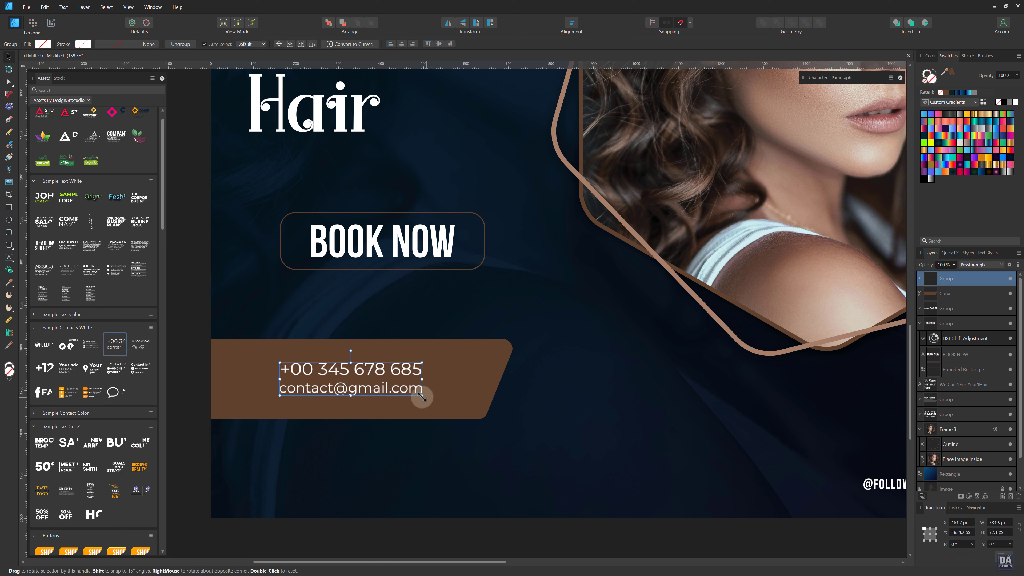